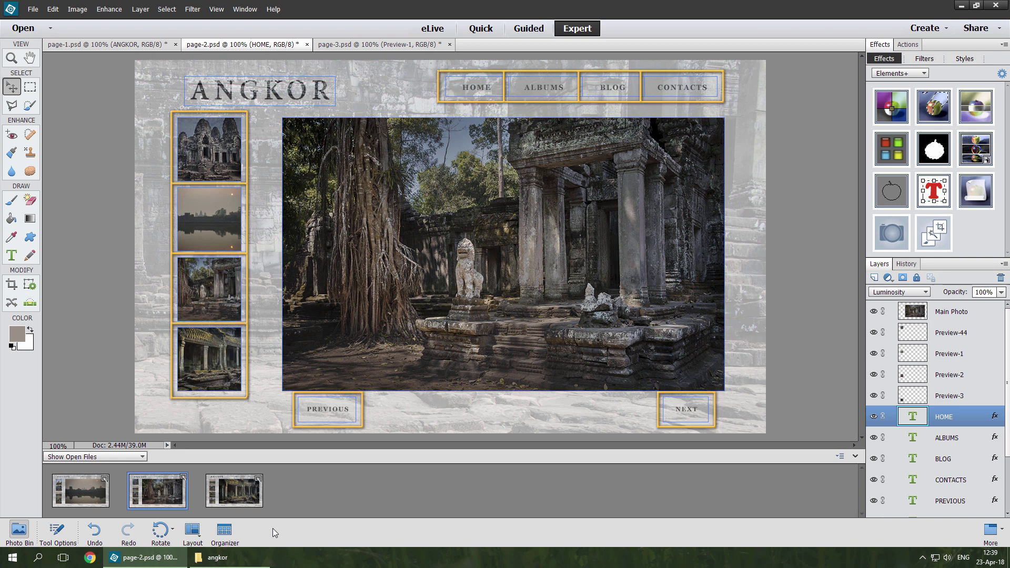
# Step: Open the angkor gallery folder and select the exported page-2.html file
pyautogui.click(250, 556)
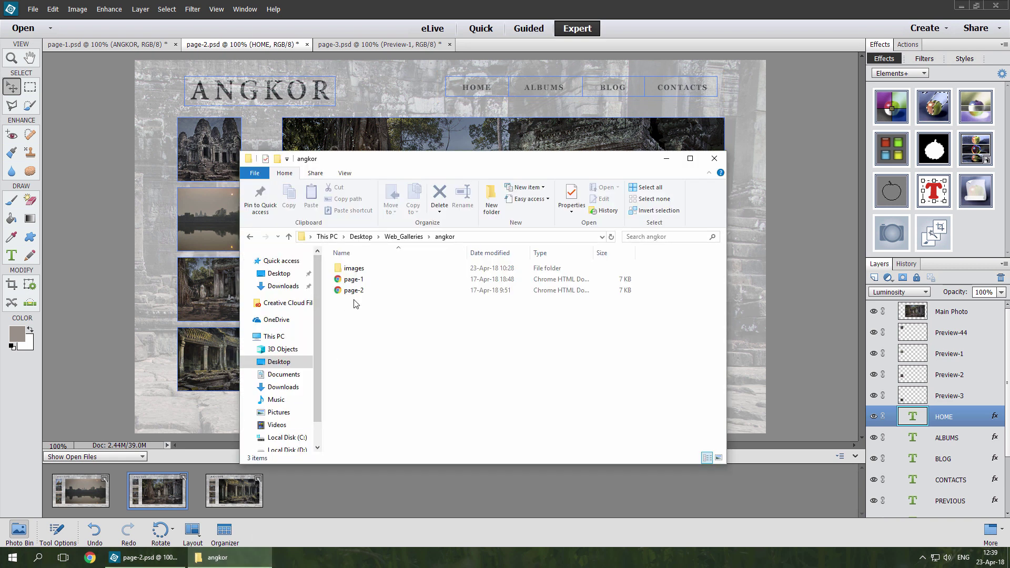
pyautogui.click(363, 294)
# Step: Open page-2.html in Chrome and follow thumbnail links to page-1, page-2, then page-3 (not found)
pyautogui.doubleClick(363, 294)
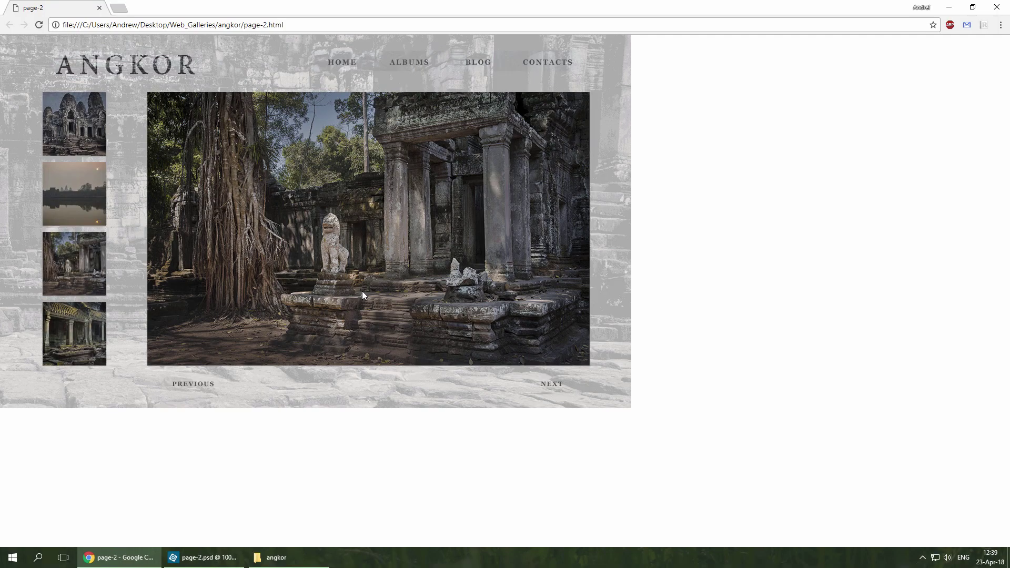
pyautogui.click(76, 200)
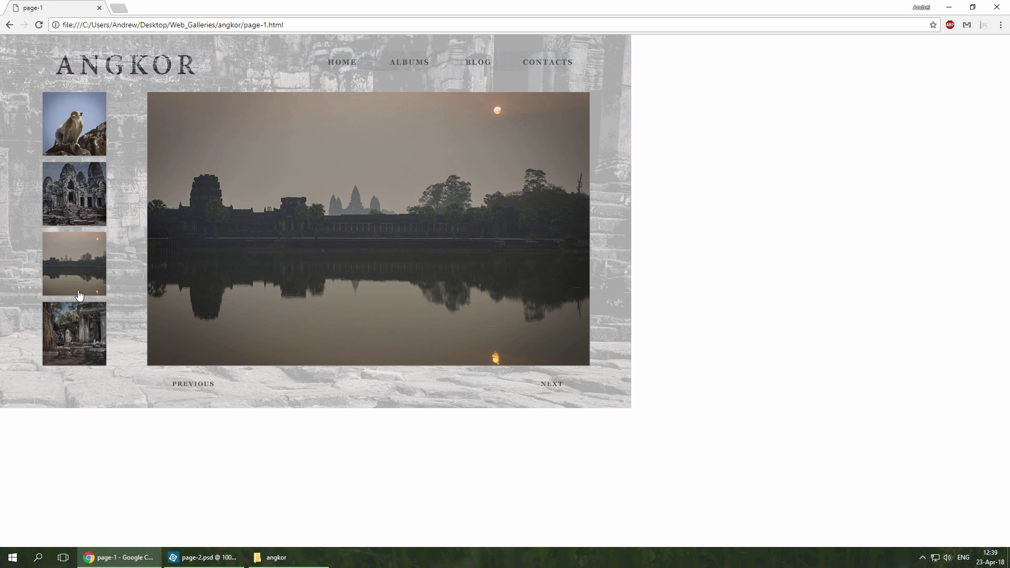
pyautogui.click(77, 332)
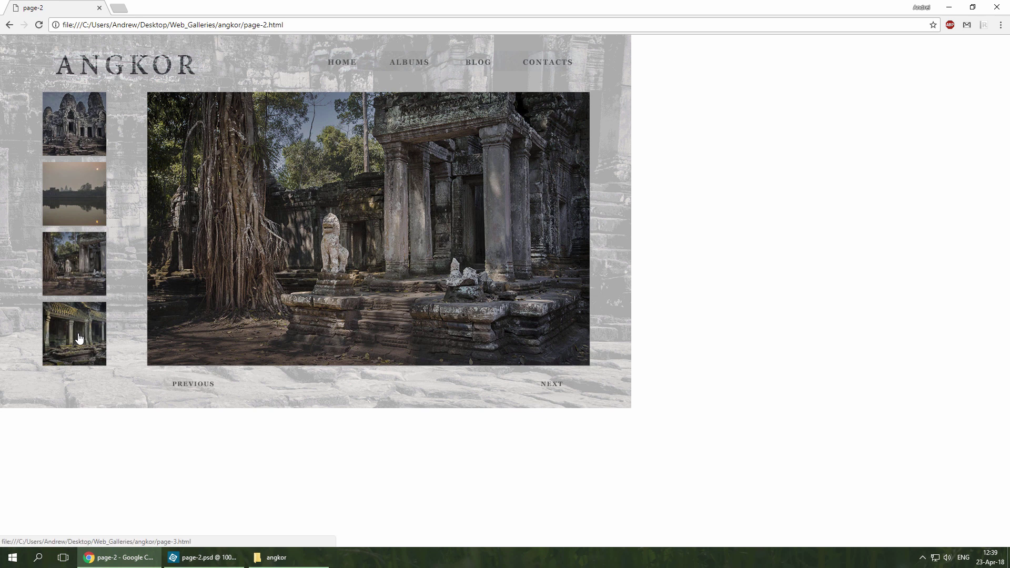
pyautogui.click(80, 338)
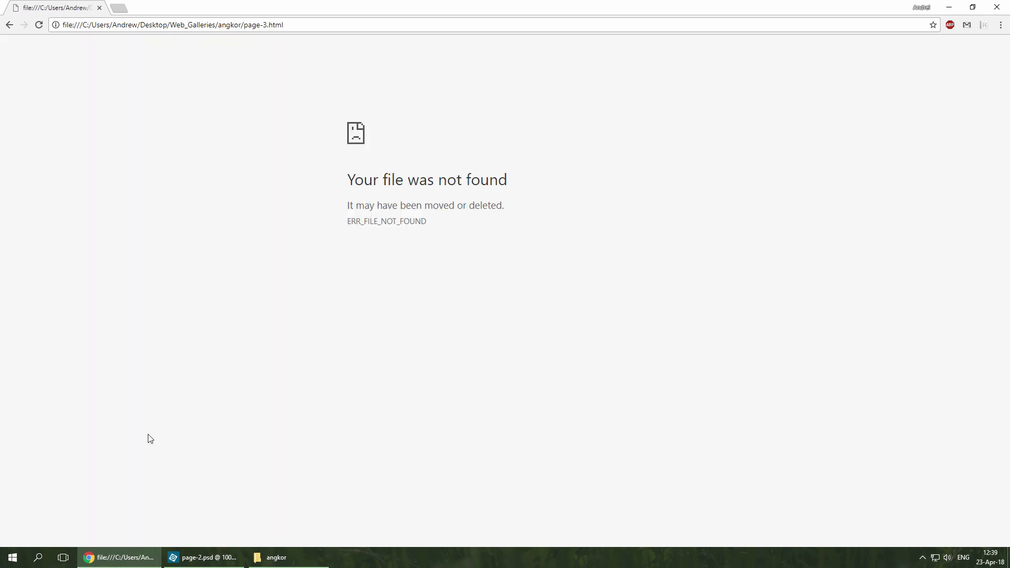
# Step: Return to Photoshop Elements and bring the page-3.psd document to the front
pyautogui.click(215, 557)
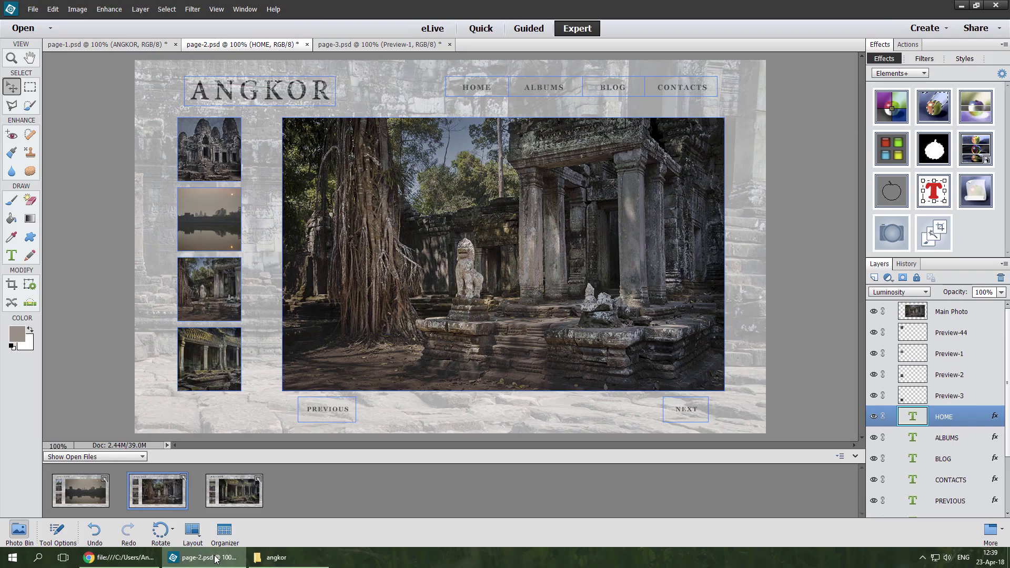
pyautogui.click(368, 46)
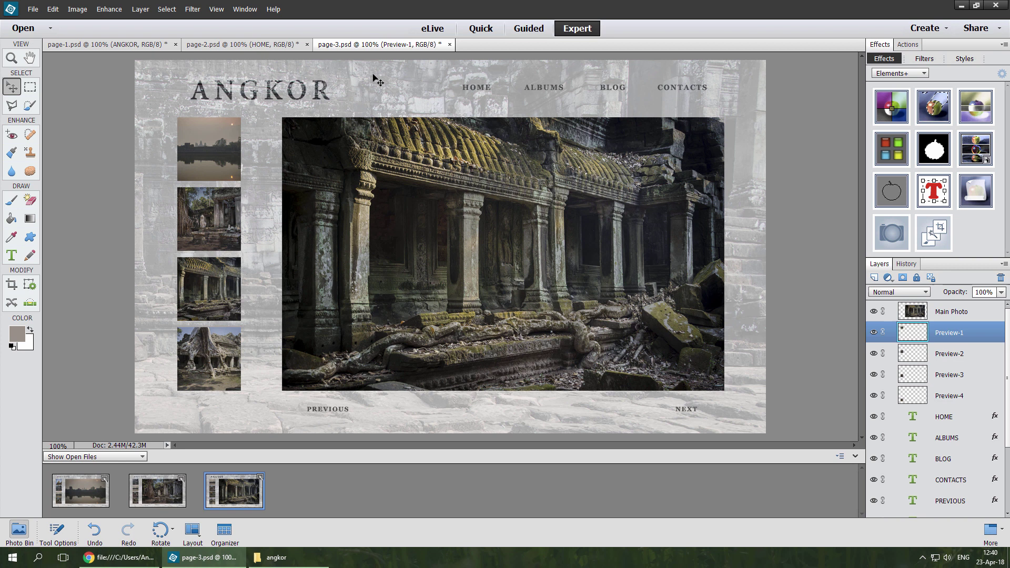
# Step: Run the Elements+ Shortcuts+ script and apply the Photoshop Keys shortcut preset
pyautogui.doubleClick(974, 194)
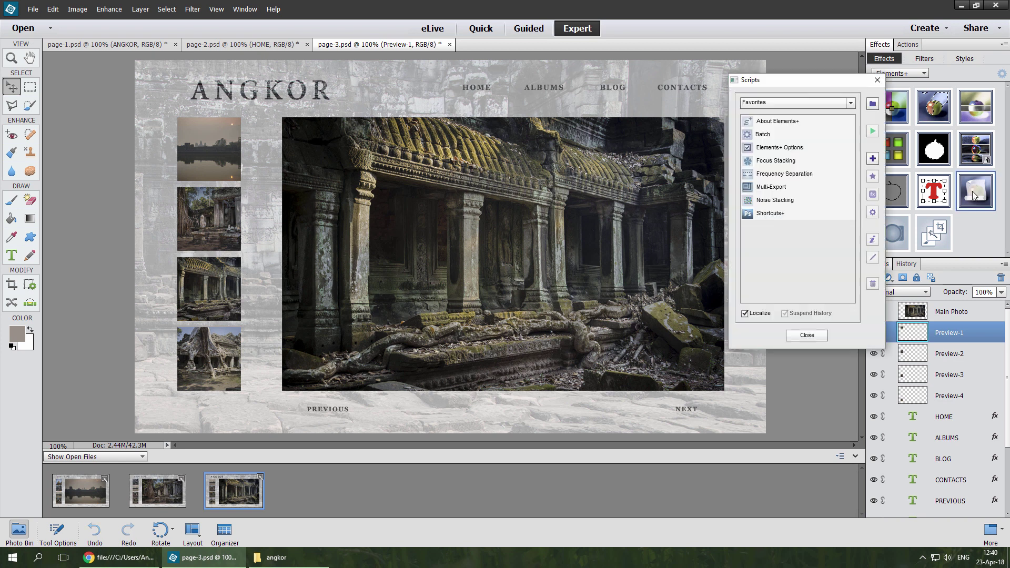
pyautogui.click(795, 215)
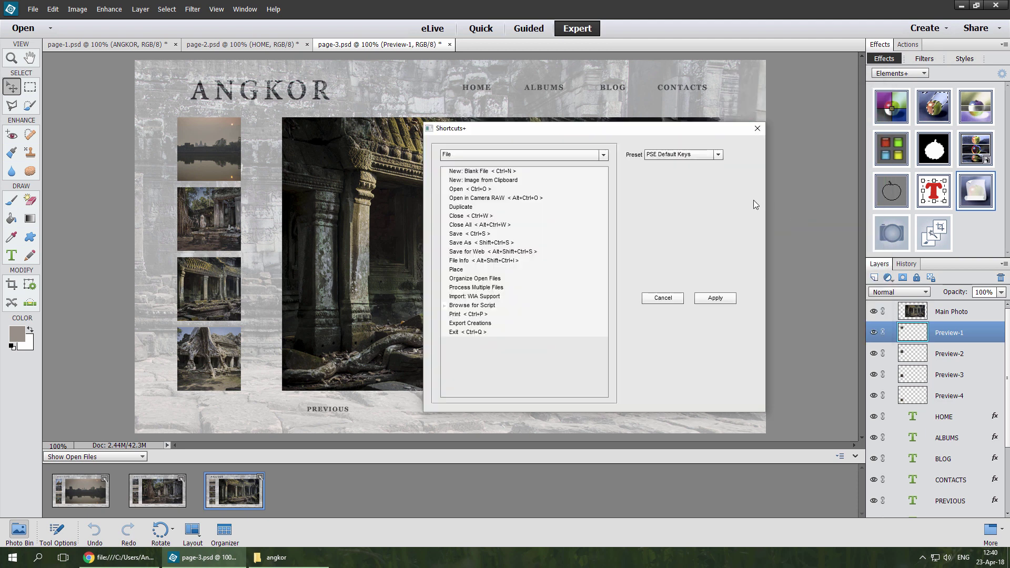
pyautogui.click(718, 158)
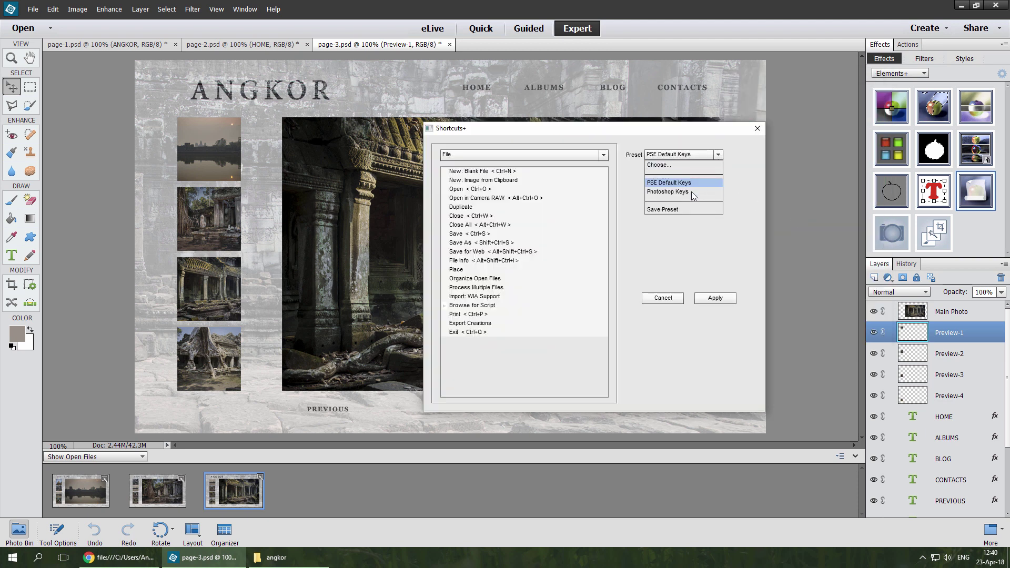
pyautogui.click(691, 192)
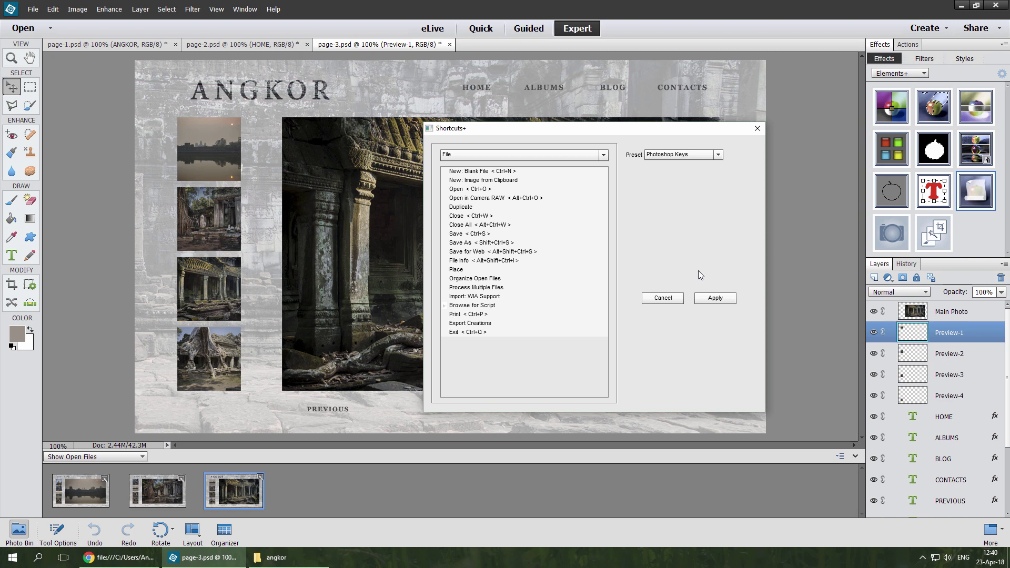
pyautogui.click(702, 298)
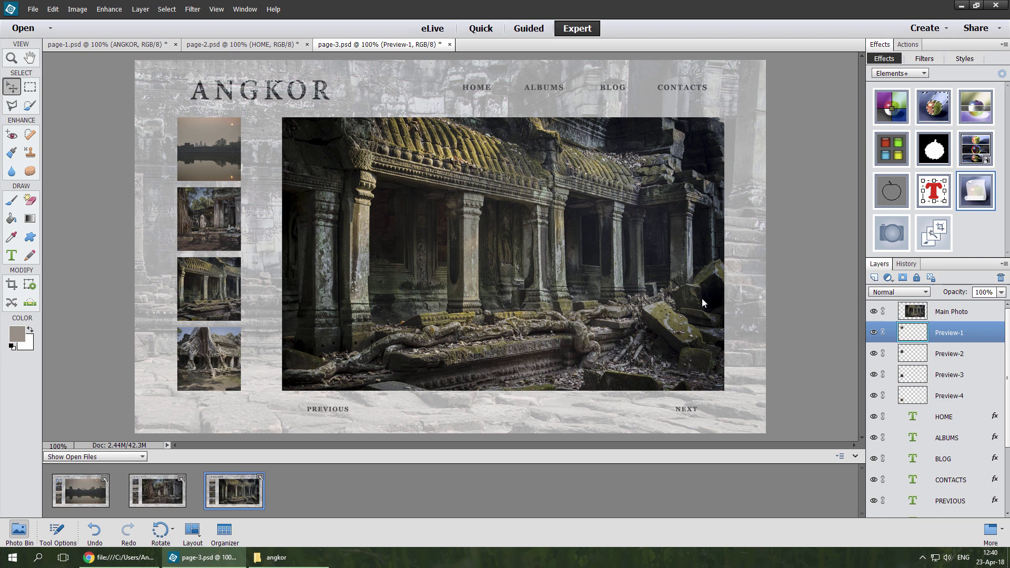
# Step: Switch from the Crop tool to the Slice tool
pyautogui.press('c')
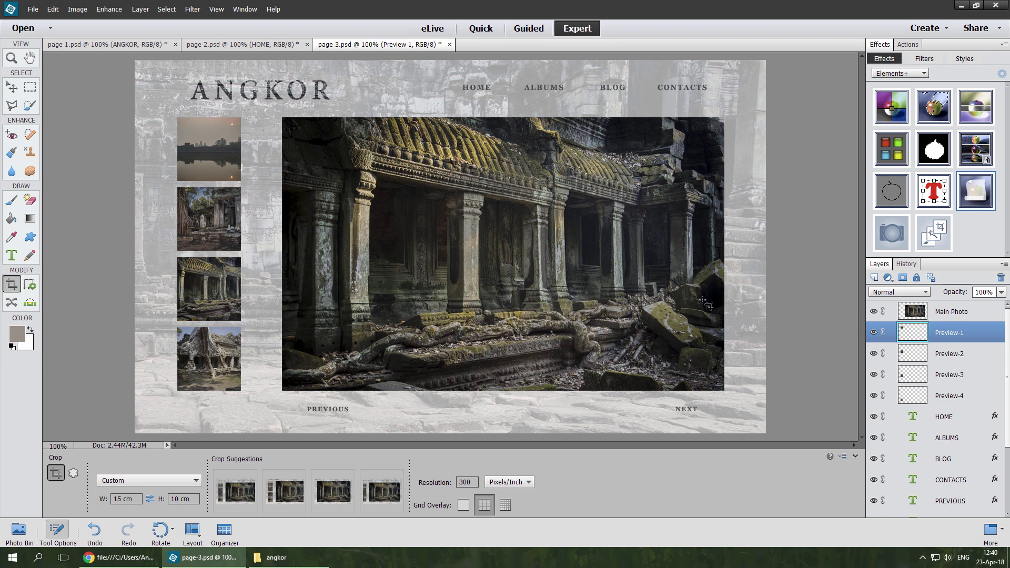
pyautogui.press('k')
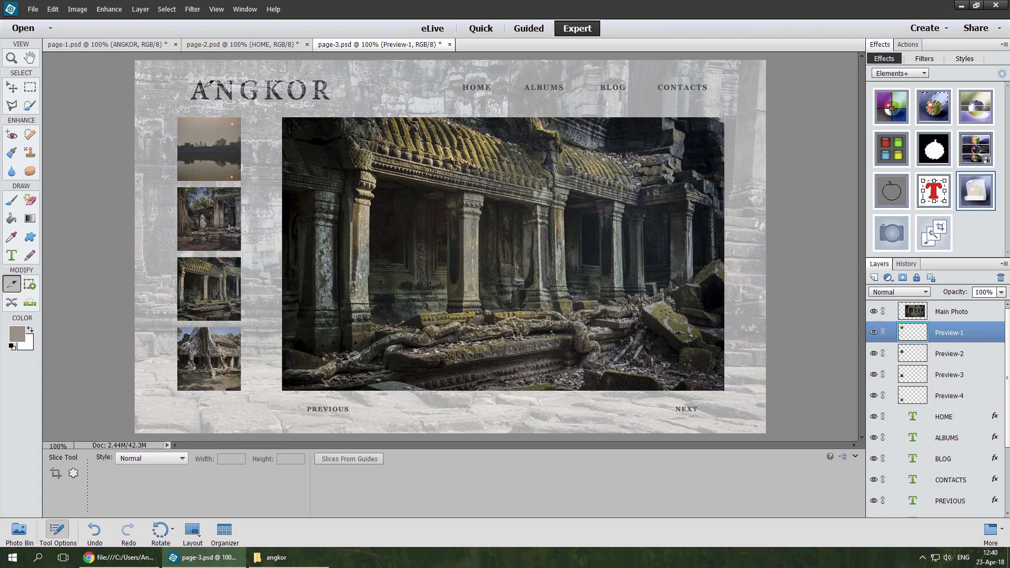
# Step: Draw slices around the ANGKOR title, the HOME–CONTACTS nav bar, and the NEXT and PREVIOUS labels
pyautogui.moveTo(178, 77); pyautogui.dragTo(344, 103)
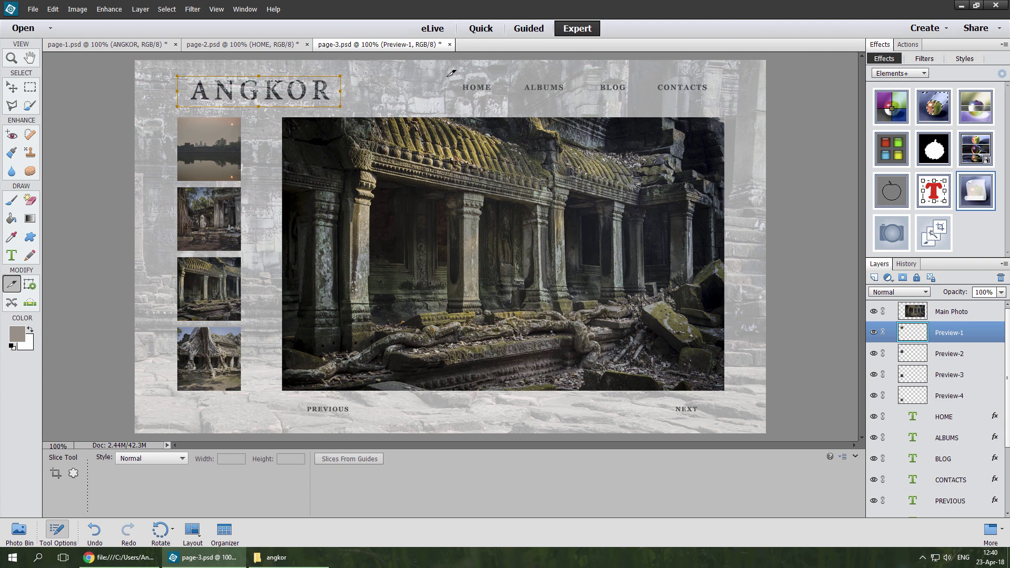
pyautogui.moveTo(451, 77); pyautogui.dragTo(721, 88)
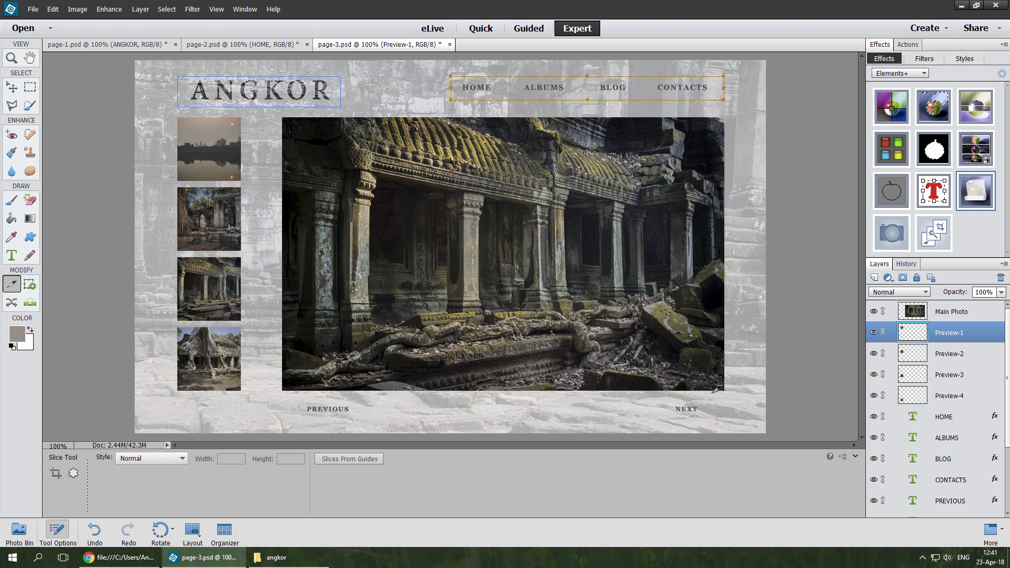
pyautogui.moveTo(706, 396); pyautogui.dragTo(658, 418)
pyautogui.moveTo(664, 409); pyautogui.dragTo(310, 410)
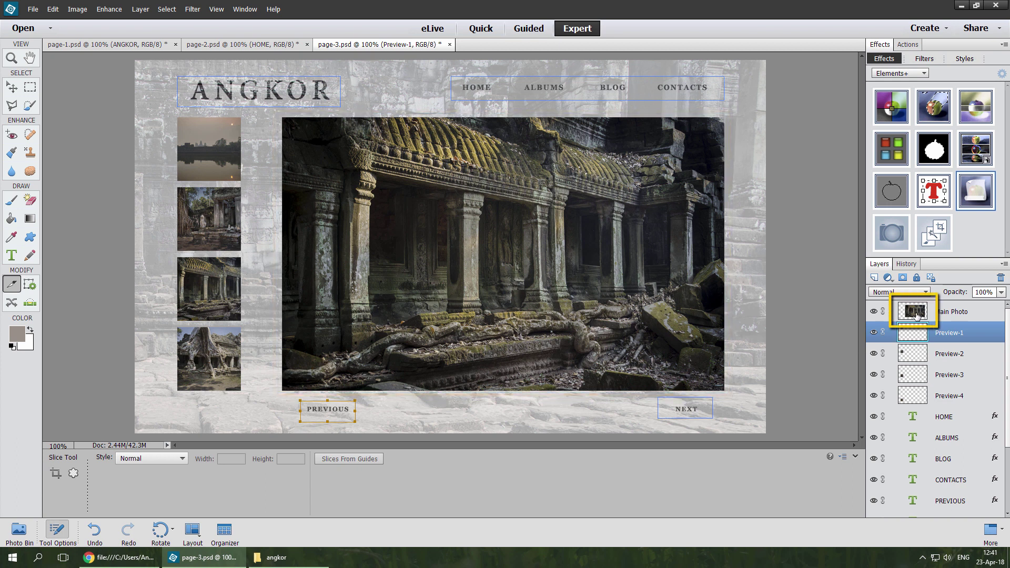
# Step: Slice the main photo from its layer selection with the Elements+ Slice from Selection script
pyautogui.moveTo(916, 314); pyautogui.dragTo(918, 317)
pyautogui.keyDown('ctrl'); pyautogui.click(915, 314); pyautogui.keyUp('ctrl')
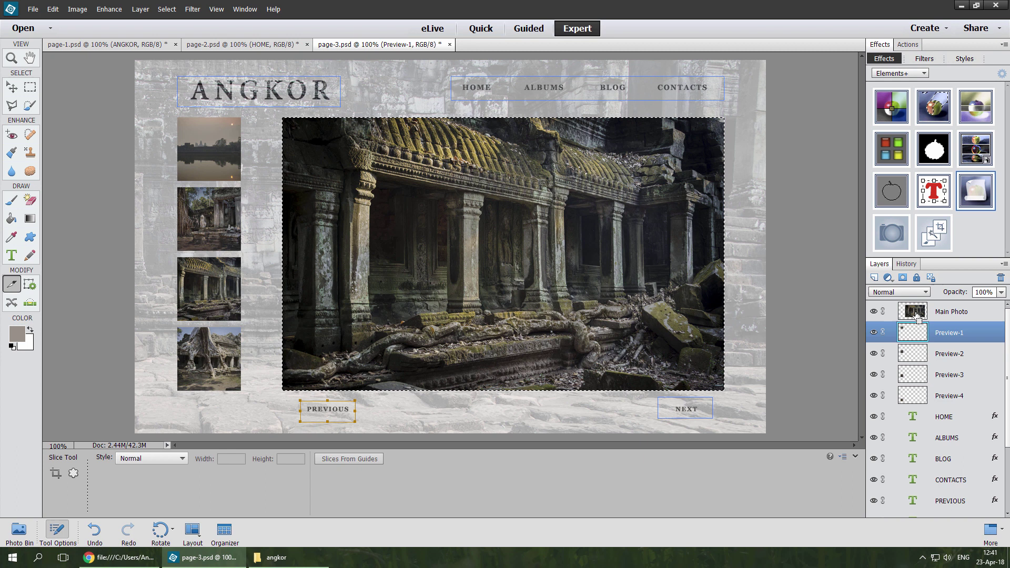
pyautogui.doubleClick(973, 196)
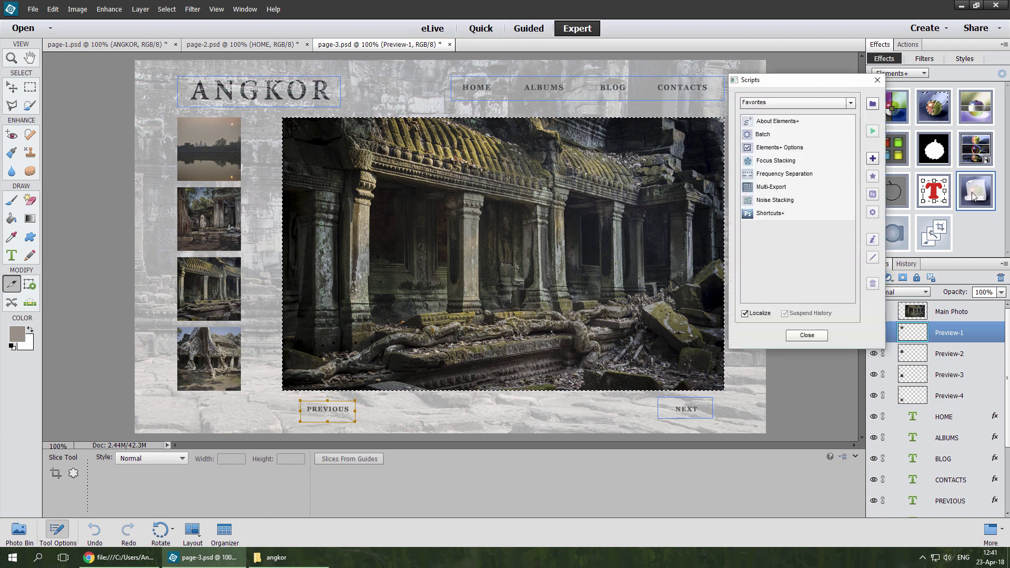
pyautogui.click(851, 103)
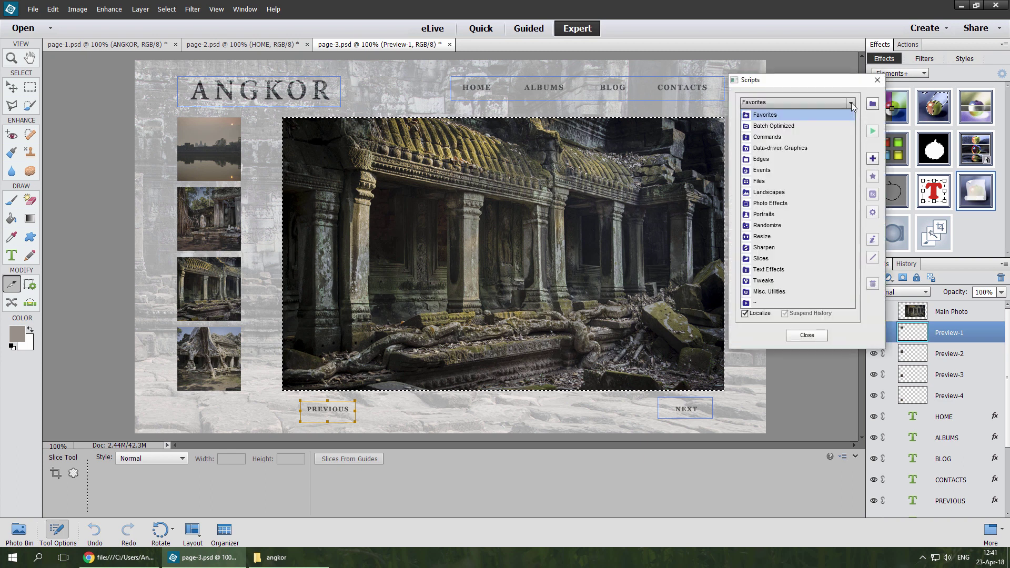
pyautogui.click(779, 258)
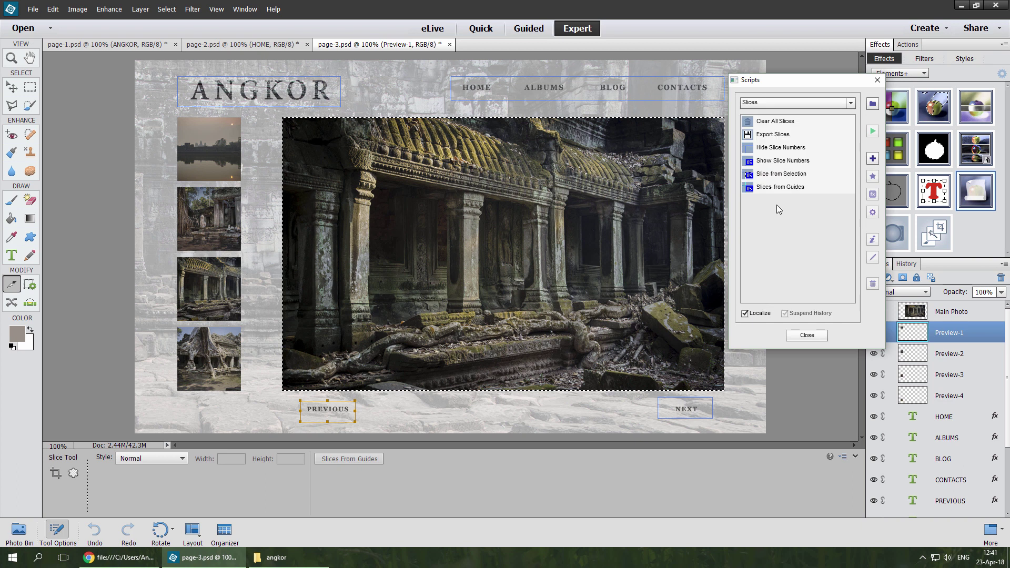
pyautogui.doubleClick(777, 175)
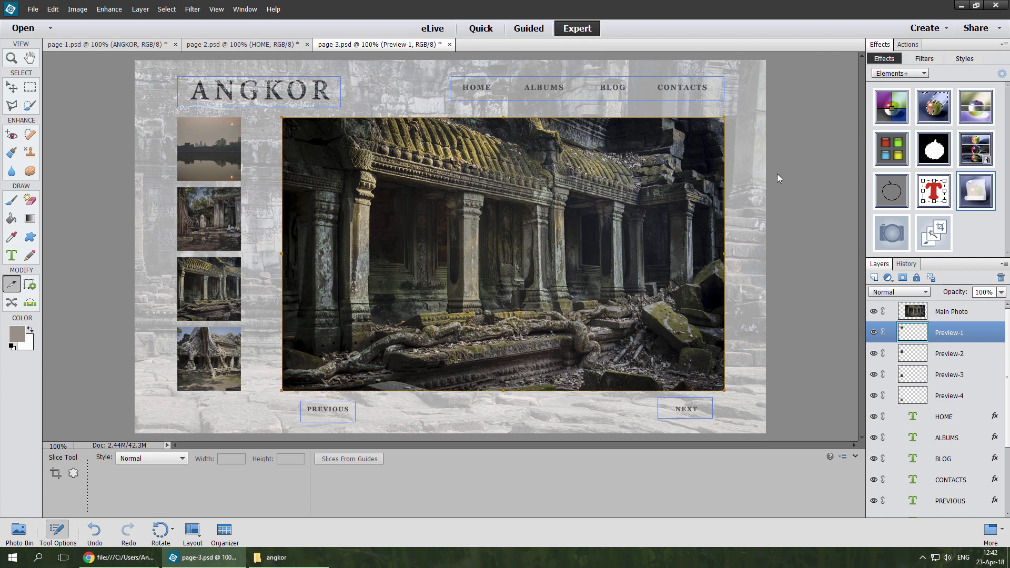
# Step: Make slices from the first and second preview thumbnail selections
pyautogui.keyDown('ctrl'); pyautogui.click(907, 334); pyautogui.keyUp('ctrl')
pyautogui.doubleClick(974, 199)
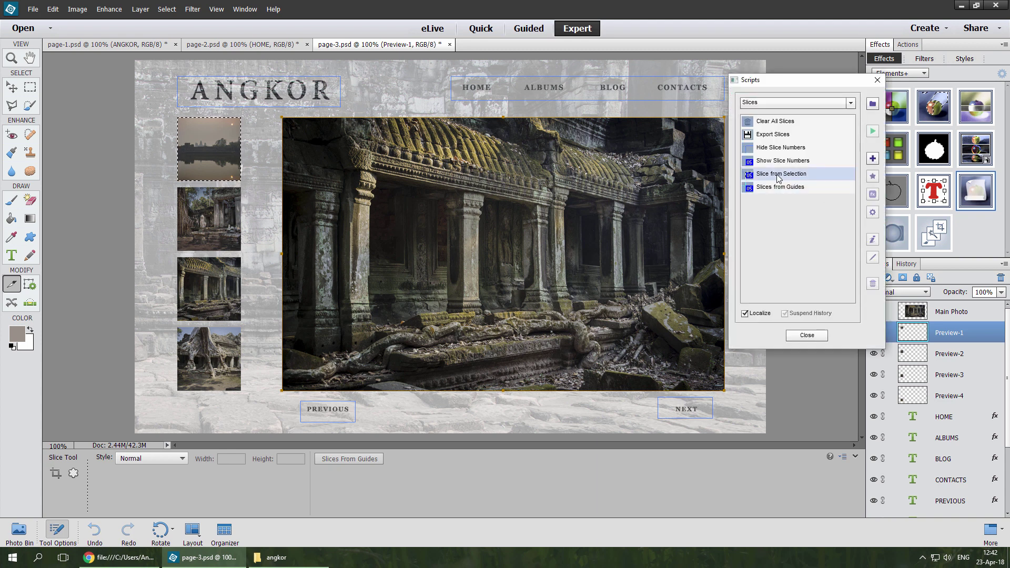
pyautogui.doubleClick(777, 174)
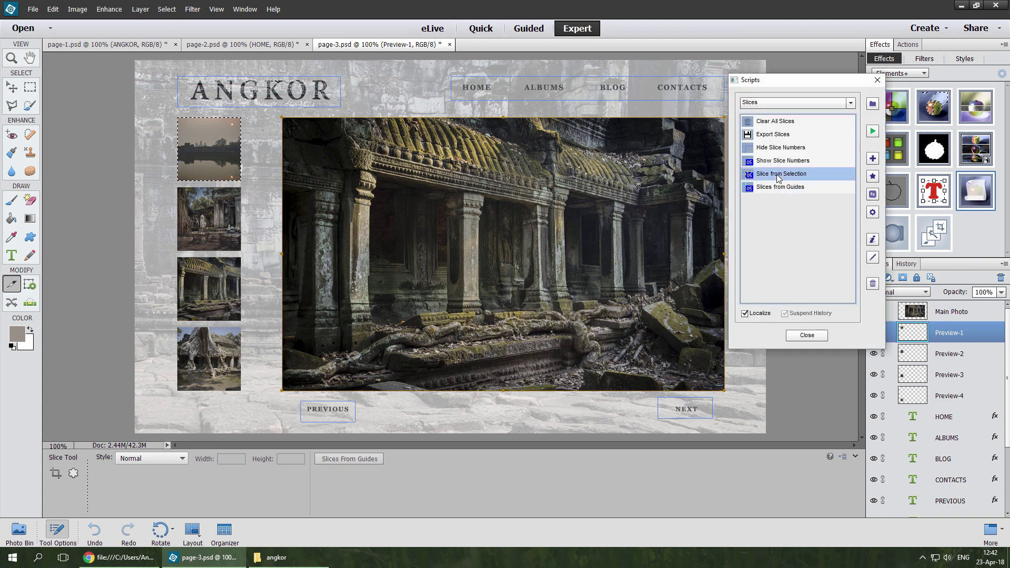
pyautogui.keyDown('ctrl'); pyautogui.click(916, 354); pyautogui.keyUp('ctrl')
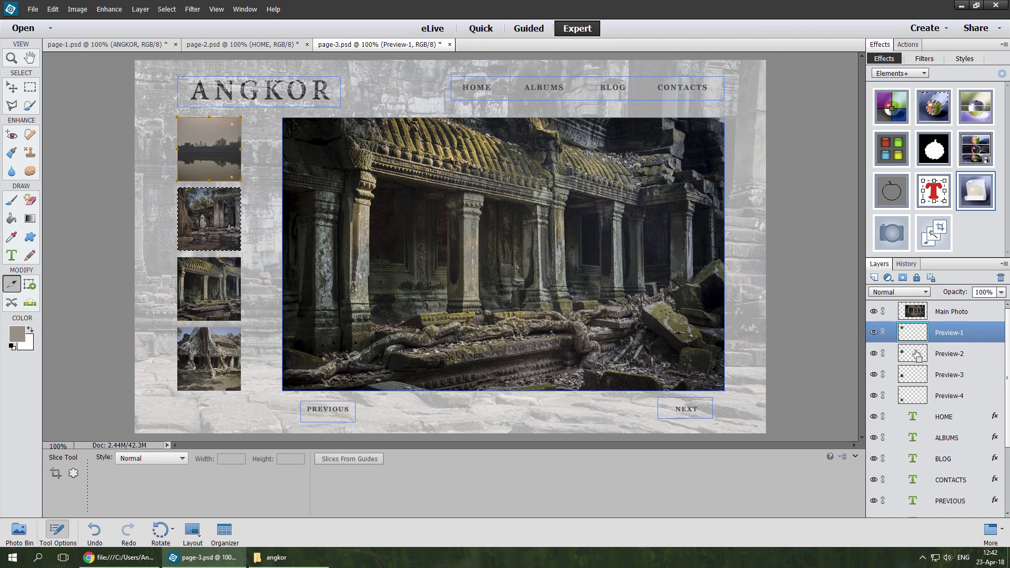
pyautogui.doubleClick(977, 196)
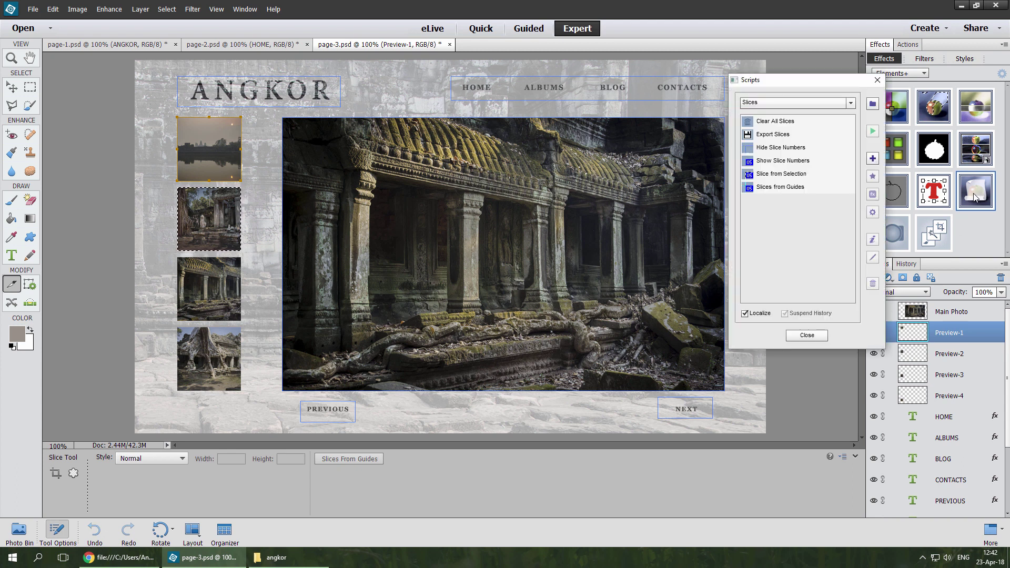
pyautogui.doubleClick(780, 176)
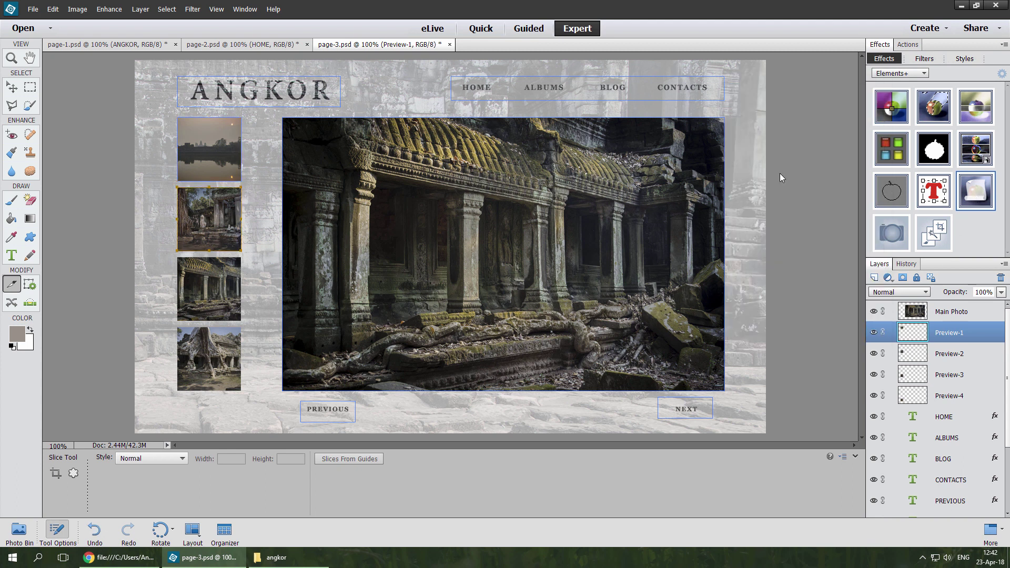
# Step: Make slices from the third and fourth preview thumbnail selections
pyautogui.keyDown('ctrl'); pyautogui.click(912, 375); pyautogui.keyUp('ctrl')
pyautogui.doubleClick(977, 196)
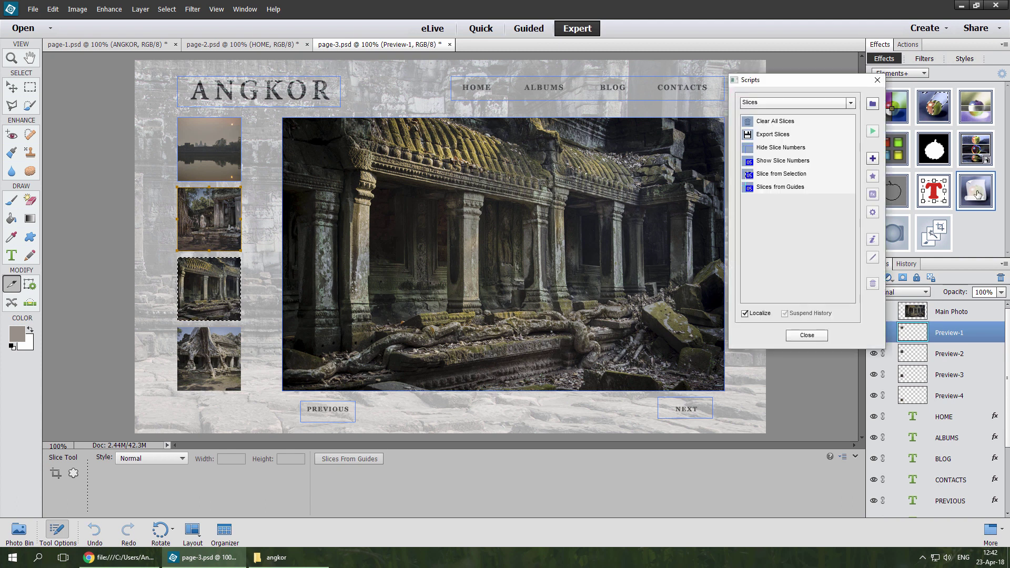
pyautogui.doubleClick(778, 175)
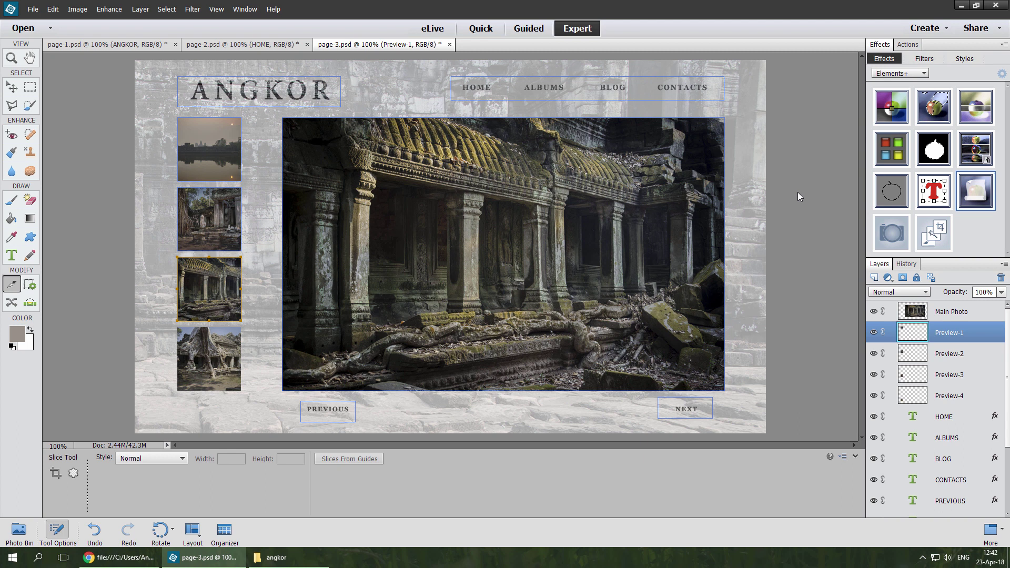
pyautogui.keyDown('ctrl'); pyautogui.click(916, 397); pyautogui.keyUp('ctrl')
pyautogui.doubleClick(977, 199)
pyautogui.click(805, 176)
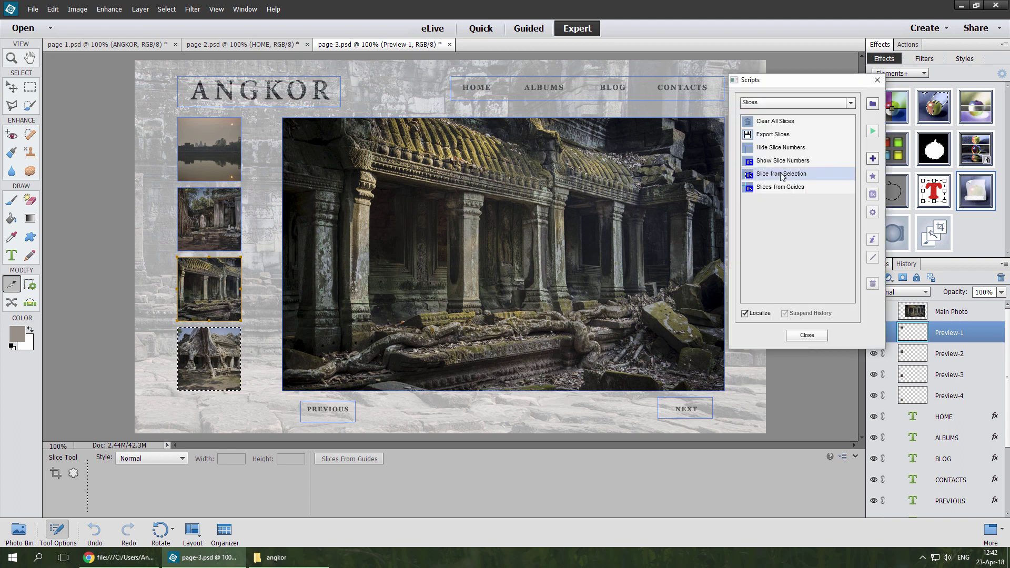
pyautogui.doubleClick(780, 174)
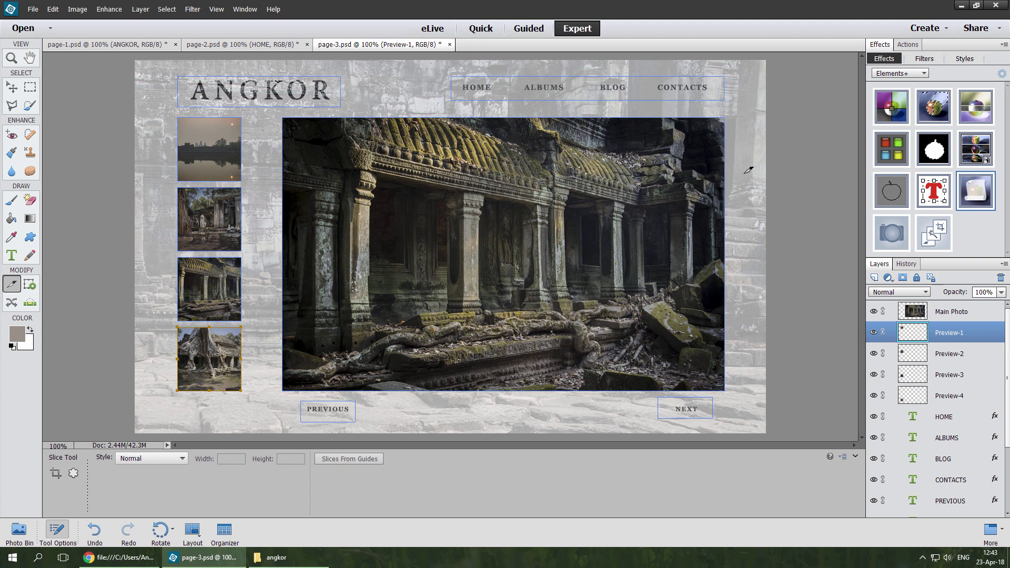
# Step: Select the PREVIOUS slice with the Slice Select tool and widen it left and right
pyautogui.press('ctrl')
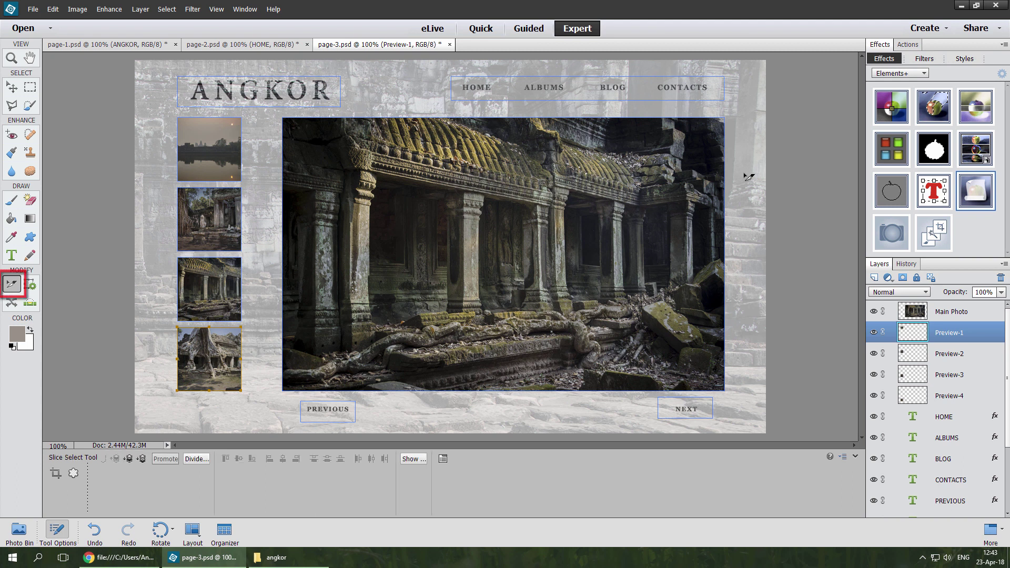
pyautogui.click(331, 408)
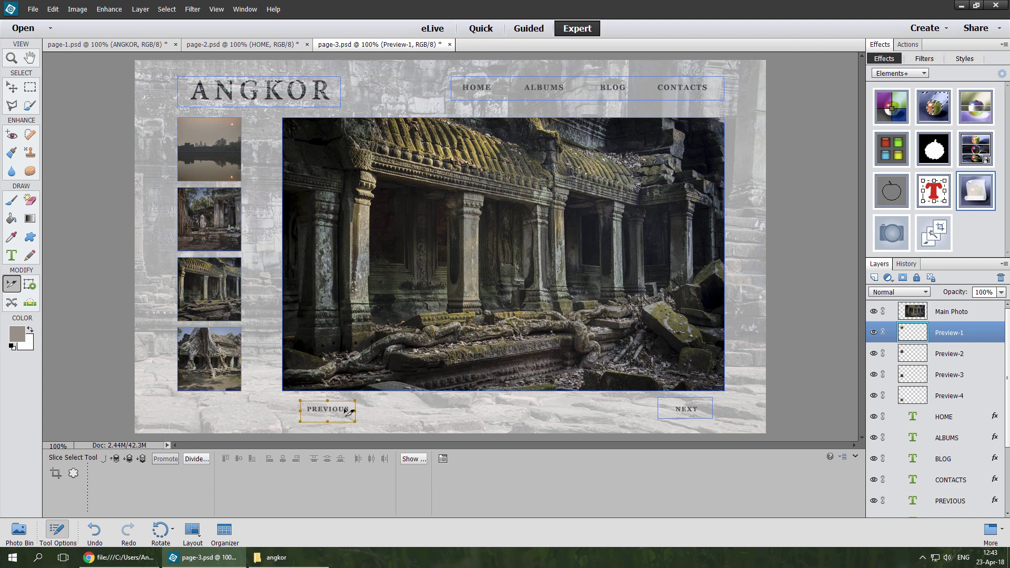
pyautogui.moveTo(356, 414); pyautogui.dragTo(362, 414)
pyautogui.moveTo(299, 410); pyautogui.dragTo(296, 408)
# Step: Select both the PREVIOUS and NEXT slices and align their vertical centres
pyautogui.keyDown('shift'); pyautogui.click(672, 404); pyautogui.keyUp('shift')
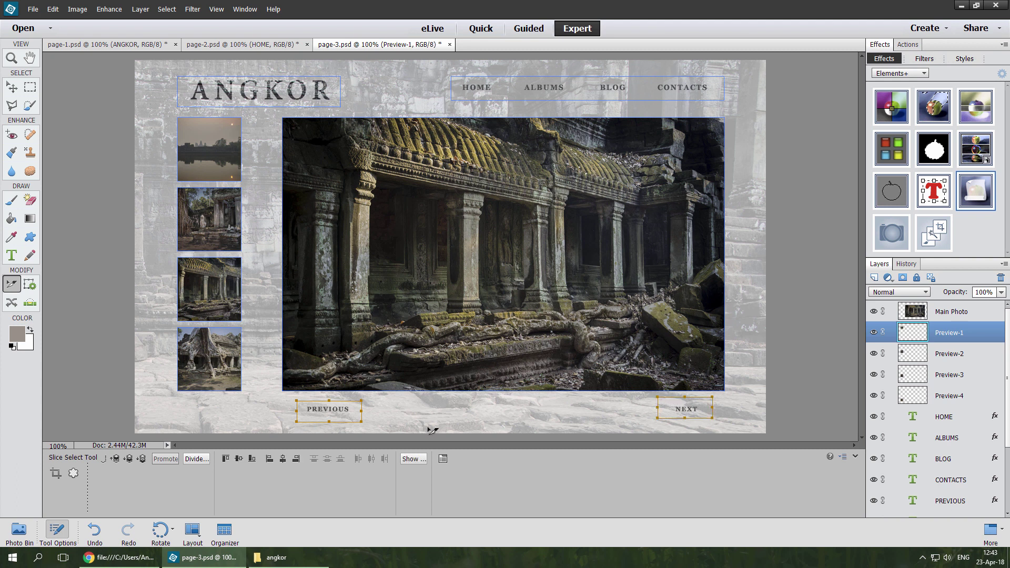
pyautogui.click(239, 461)
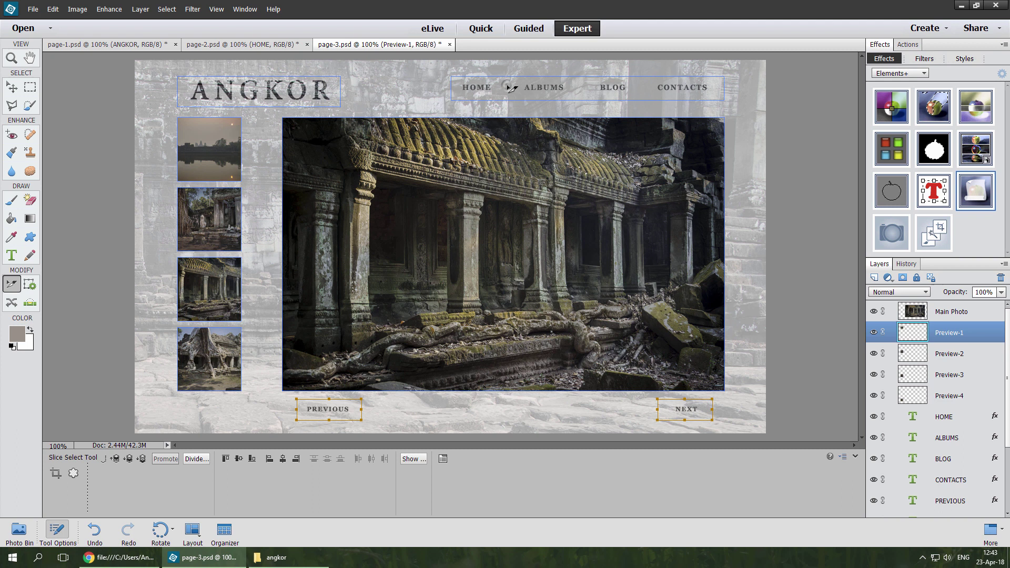
pyautogui.rightClick(509, 86)
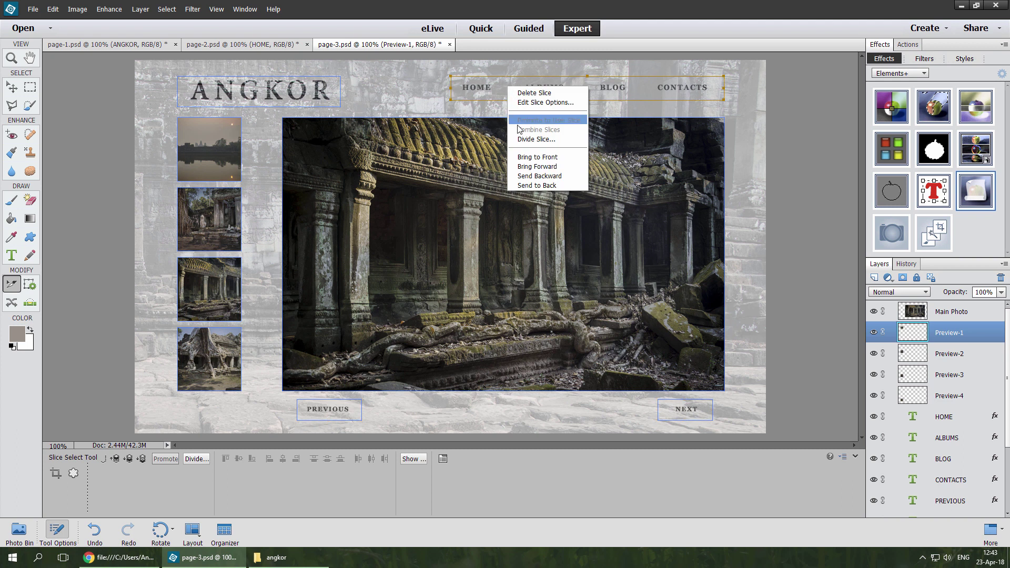
# Step: Divide the navigation bar slice vertically into 4 equal slices
pyautogui.click(523, 142)
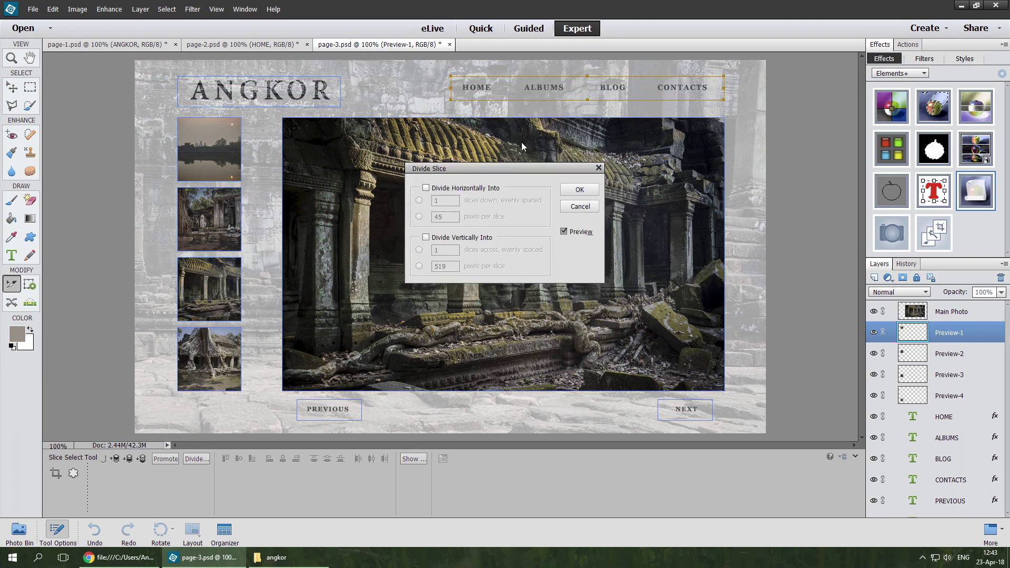
pyautogui.click(426, 238)
pyautogui.write('4')
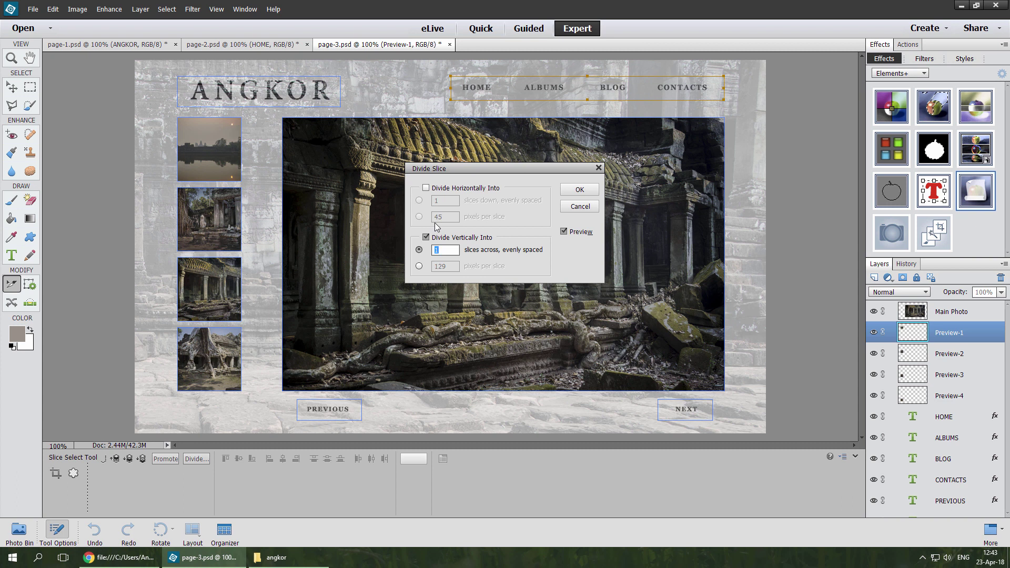
pyautogui.click(568, 192)
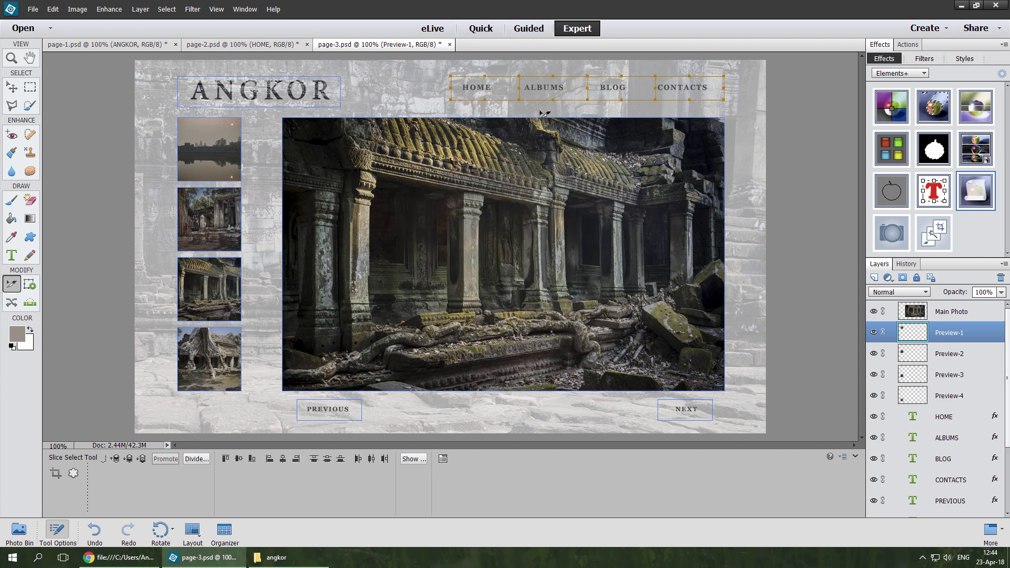
# Step: Shift the three slice boundaries left to fit HOME, ALBUMS, BLOG and CONTACTS
pyautogui.moveTo(519, 88); pyautogui.dragTo(511, 88)
pyautogui.moveTo(587, 88); pyautogui.dragTo(582, 88)
pyautogui.moveTo(655, 88); pyautogui.dragTo(642, 88)
# Step: Run the Slices > Show Slice Numbers script to label every slice on page-3
pyautogui.doubleClick(974, 196)
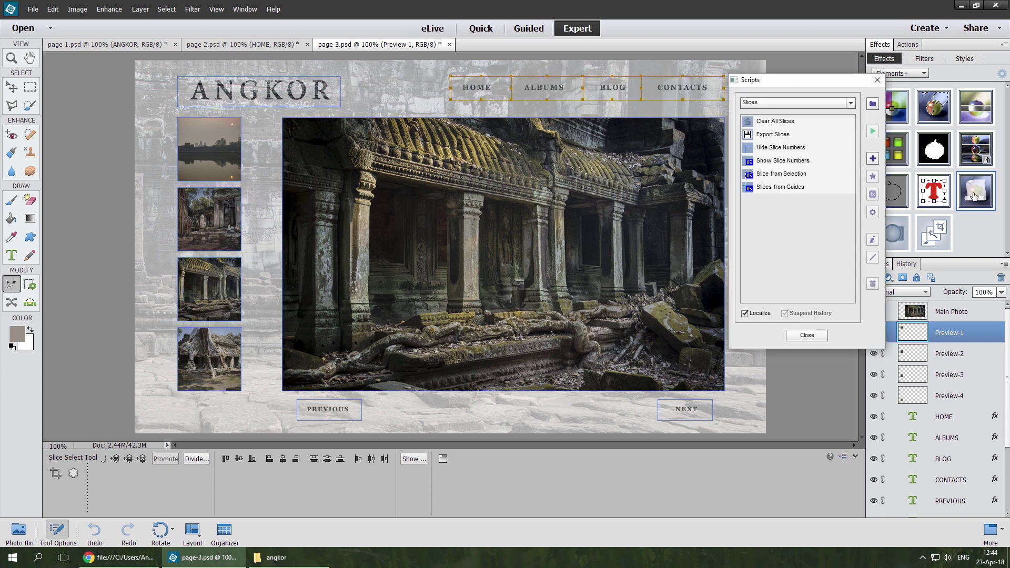
pyautogui.click(779, 165)
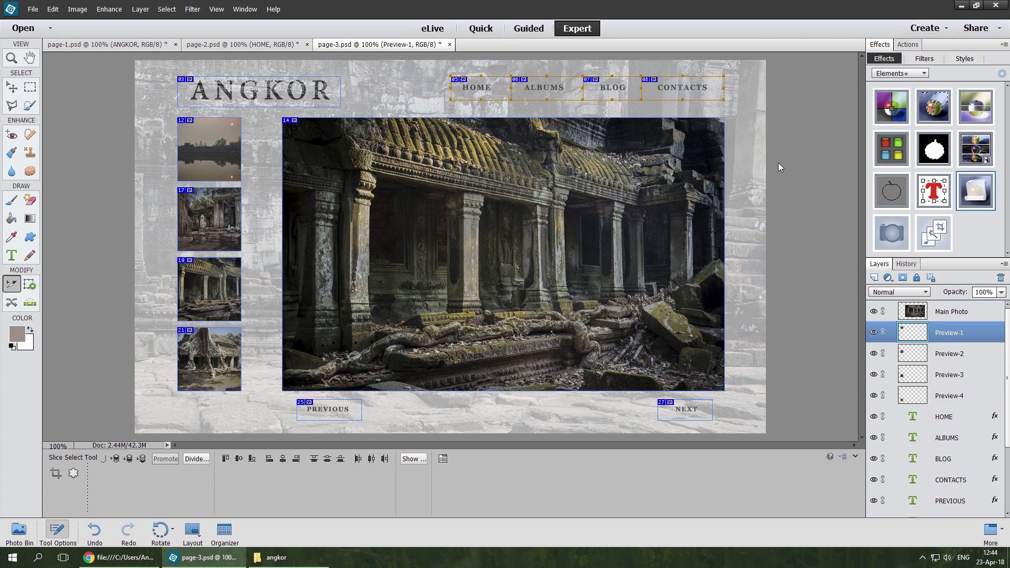
# Step: Link thumbnail slice 12 to page-1.htm in its Slice Options
pyautogui.click(218, 157)
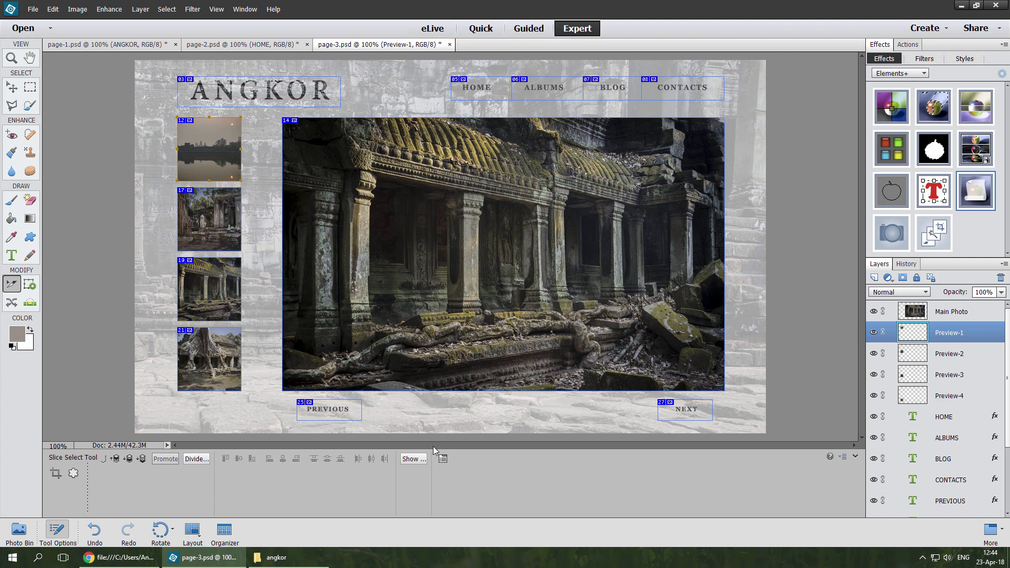
pyautogui.click(443, 460)
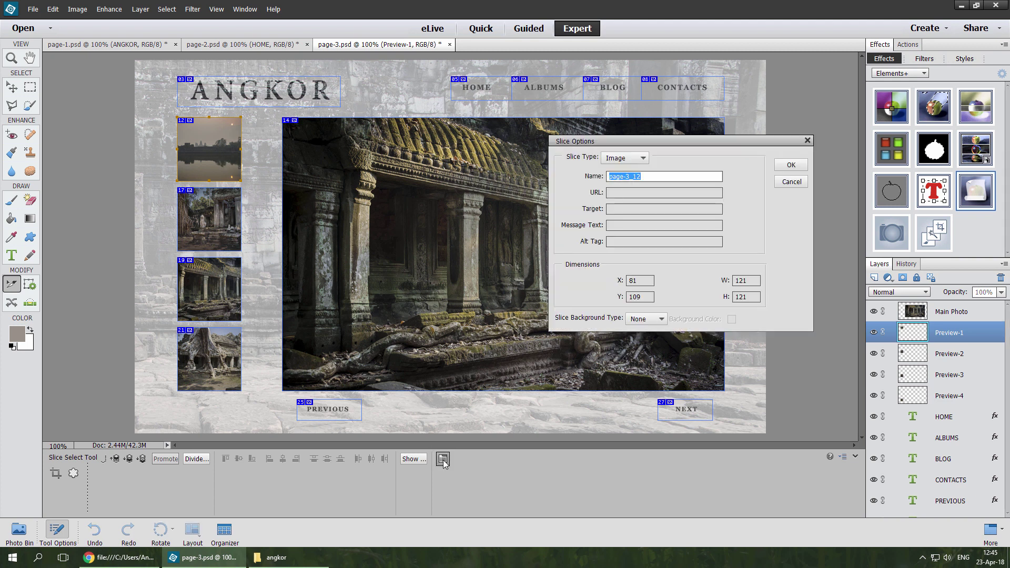
pyautogui.press('Tab')
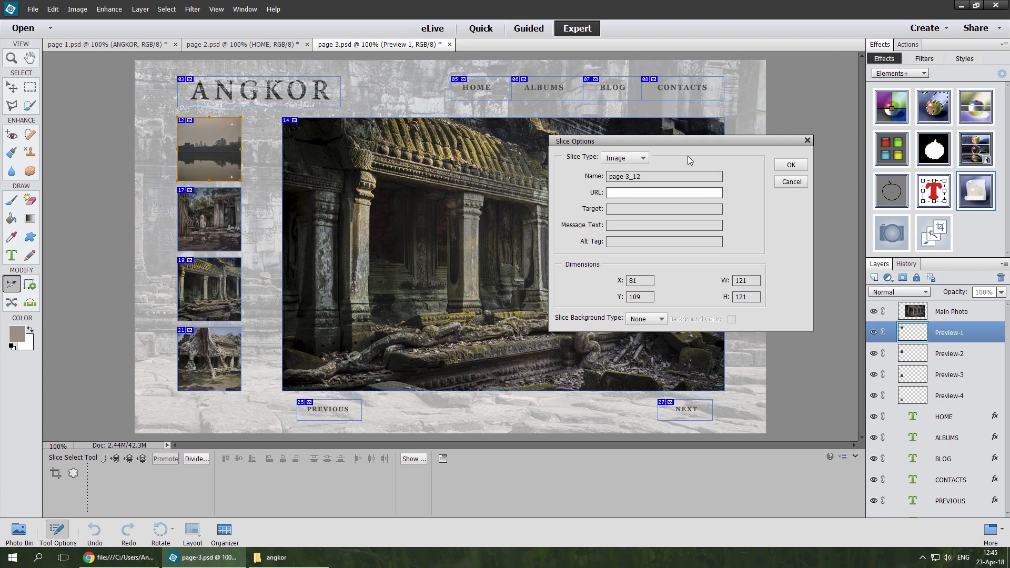
pyautogui.write('page-1.html')
pyautogui.click(790, 165)
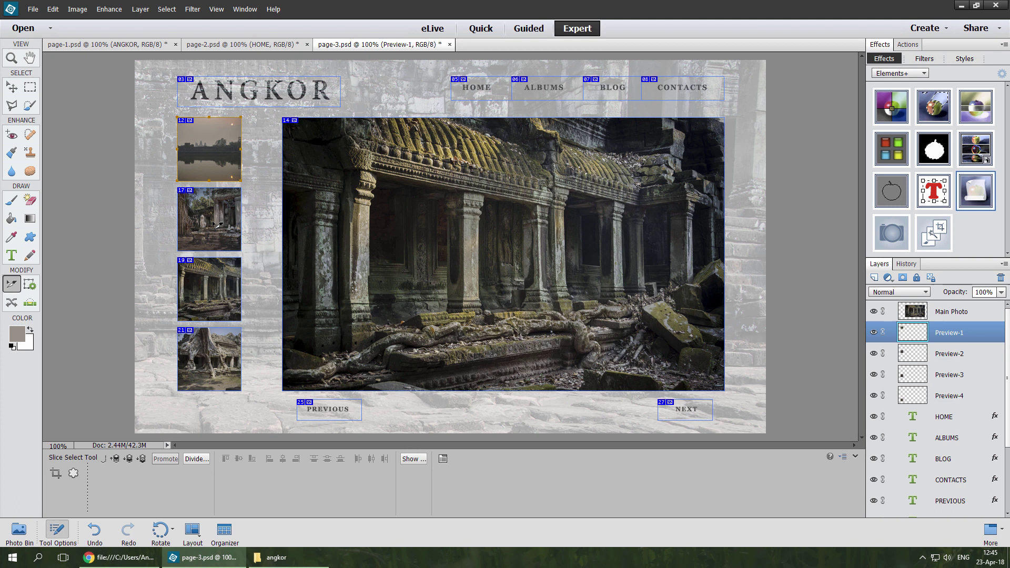
# Step: Link thumbnail slice 17 to page-2.htm and slice 21 to page-4.htm
pyautogui.doubleClick(216, 225)
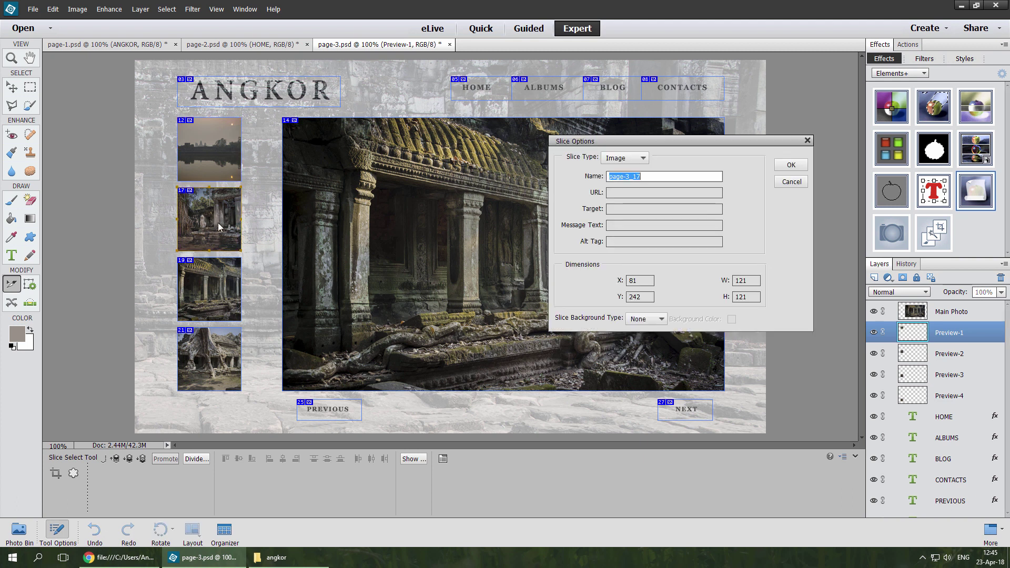
pyautogui.click(609, 194)
pyautogui.write('p')
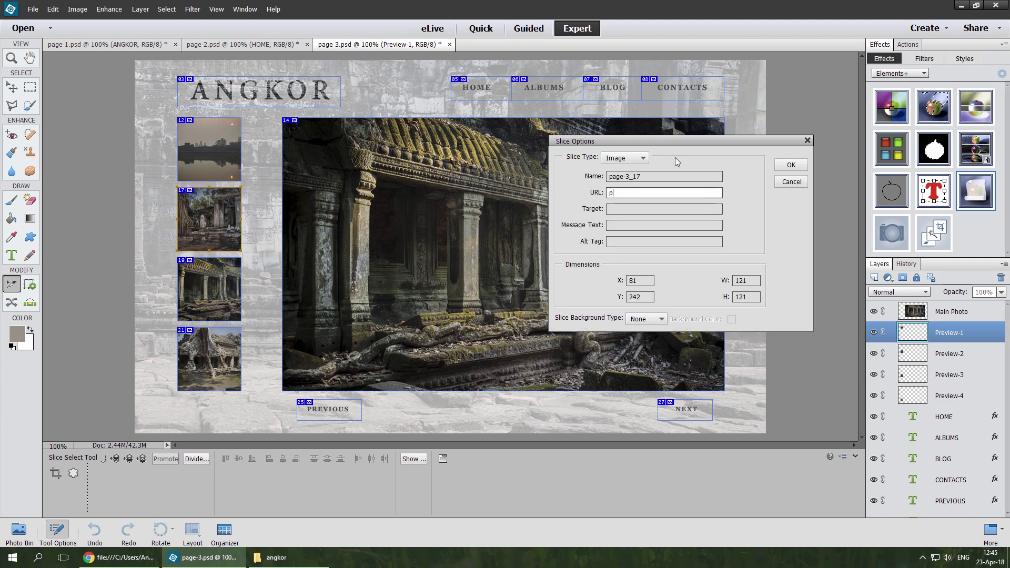
pyautogui.write('age-2.html')
pyautogui.click(778, 166)
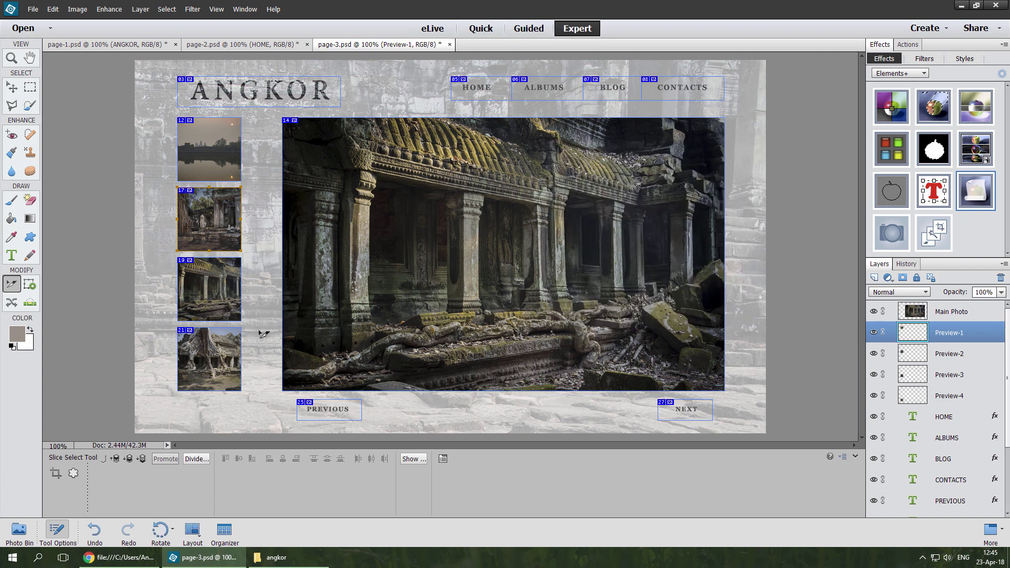
pyautogui.doubleClick(218, 354)
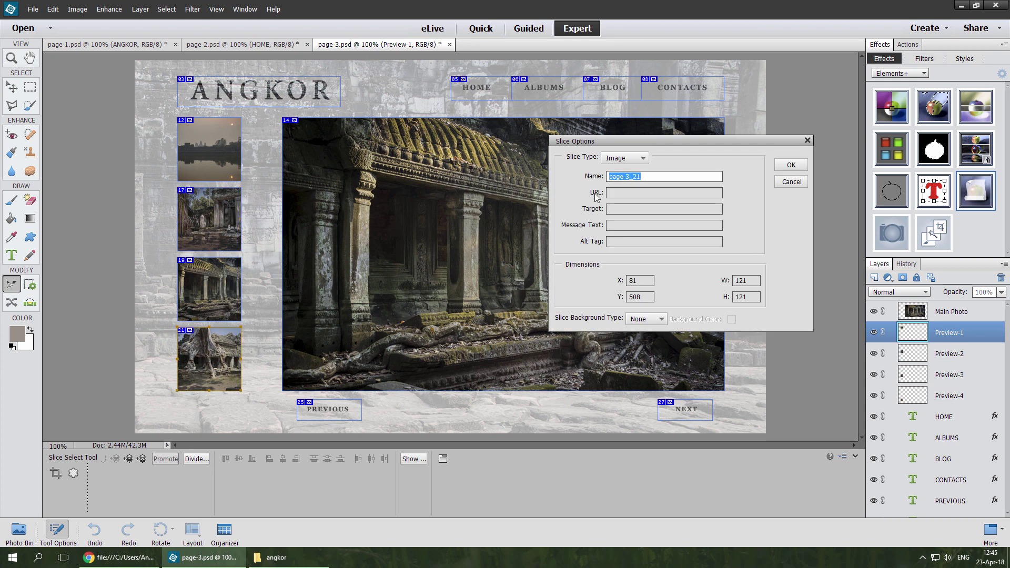
pyautogui.click(634, 193)
pyautogui.write('pa')
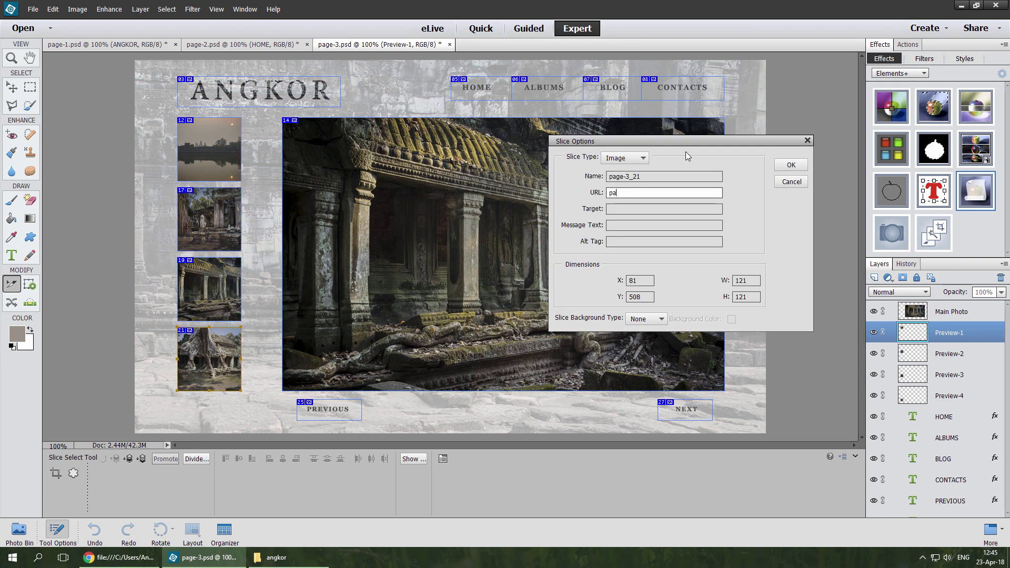
pyautogui.write('ge-4.html')
pyautogui.click(779, 164)
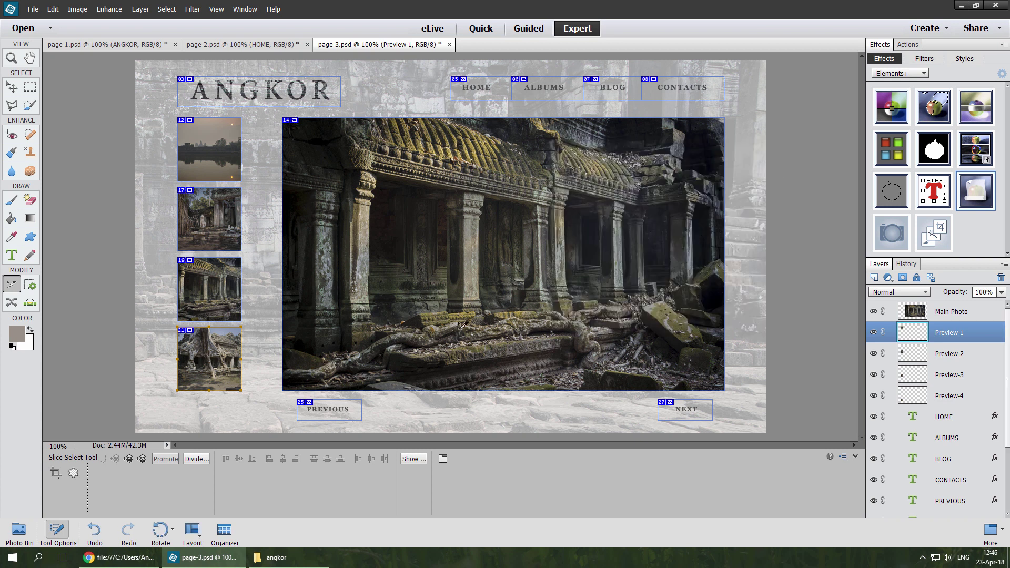
# Step: Link the PREVIOUS slice to page-2.html and the NEXT slice to page-4.html
pyautogui.doubleClick(335, 408)
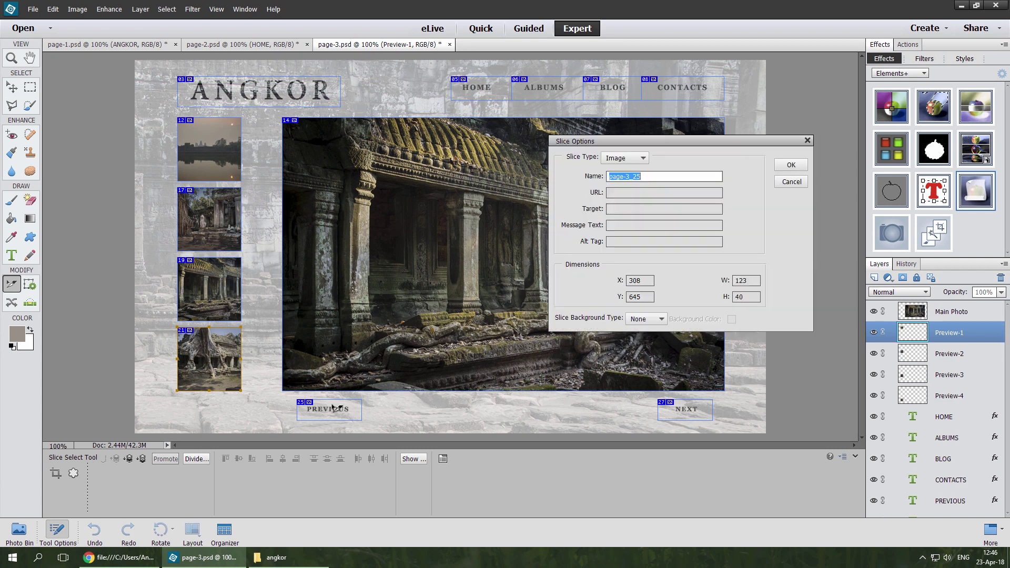
pyautogui.click(616, 190)
pyautogui.write('page-2.')
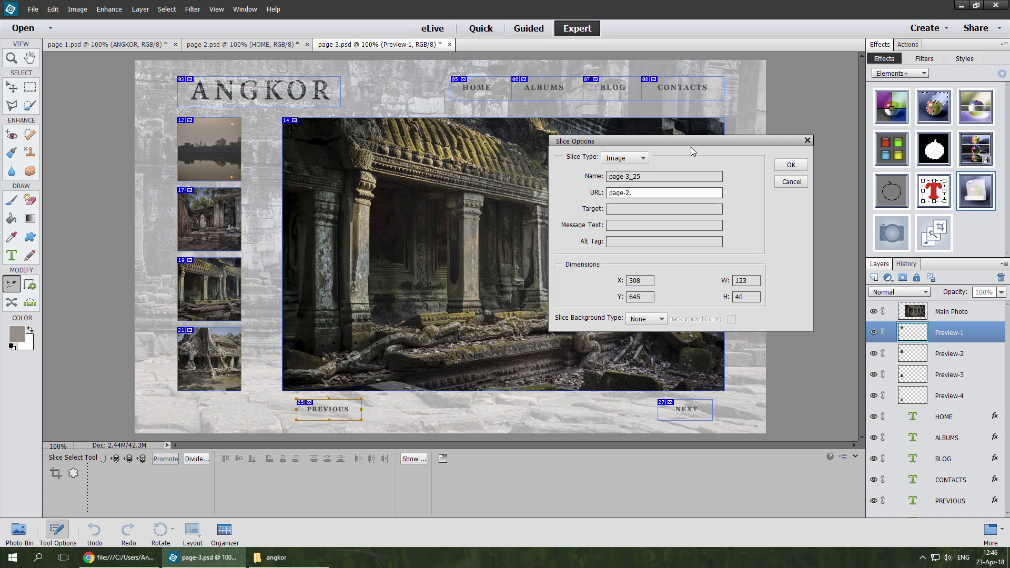
pyautogui.write('html')
pyautogui.click(784, 165)
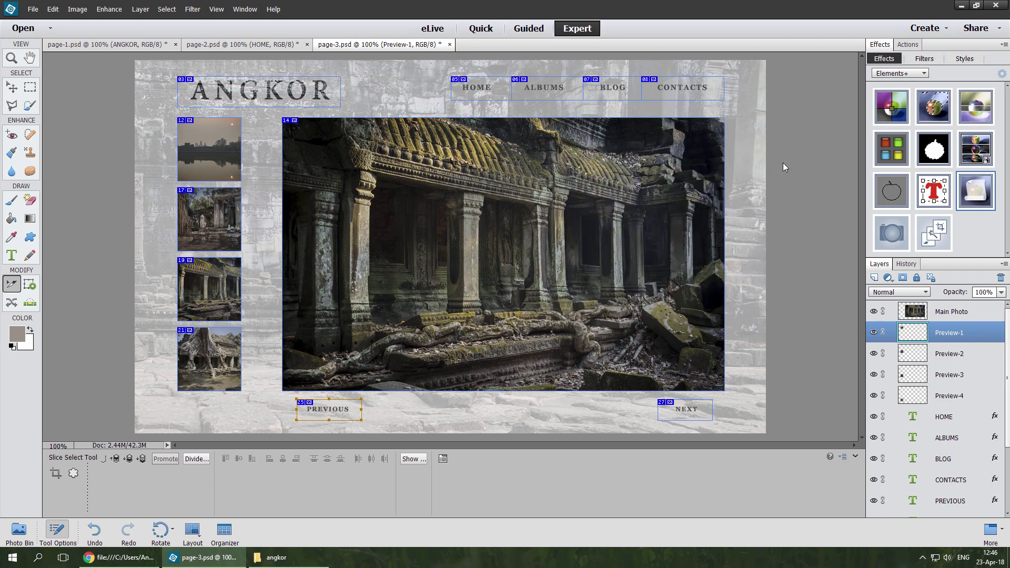
pyautogui.doubleClick(688, 409)
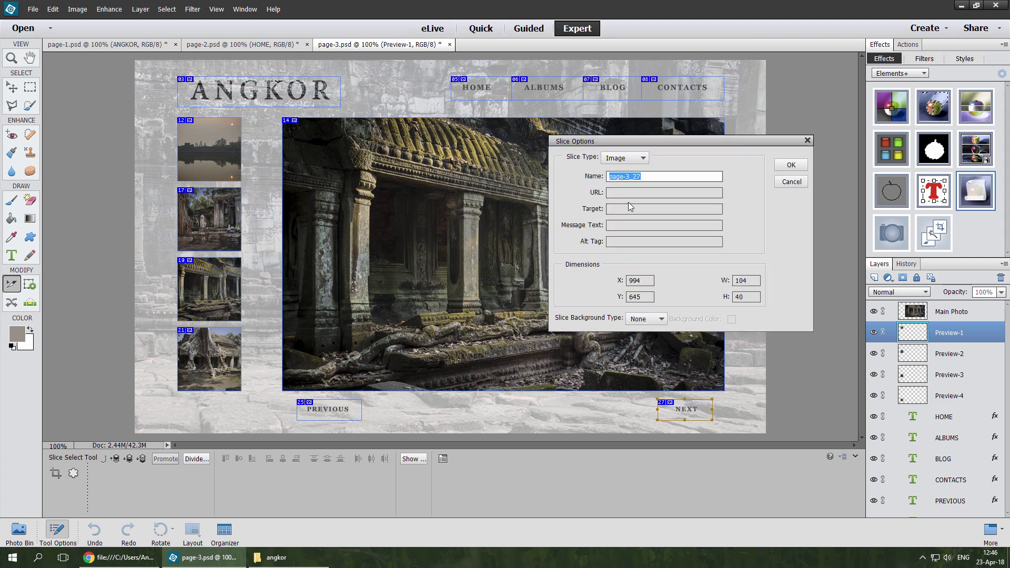
pyautogui.press('Tab')
pyautogui.write('page-4.')
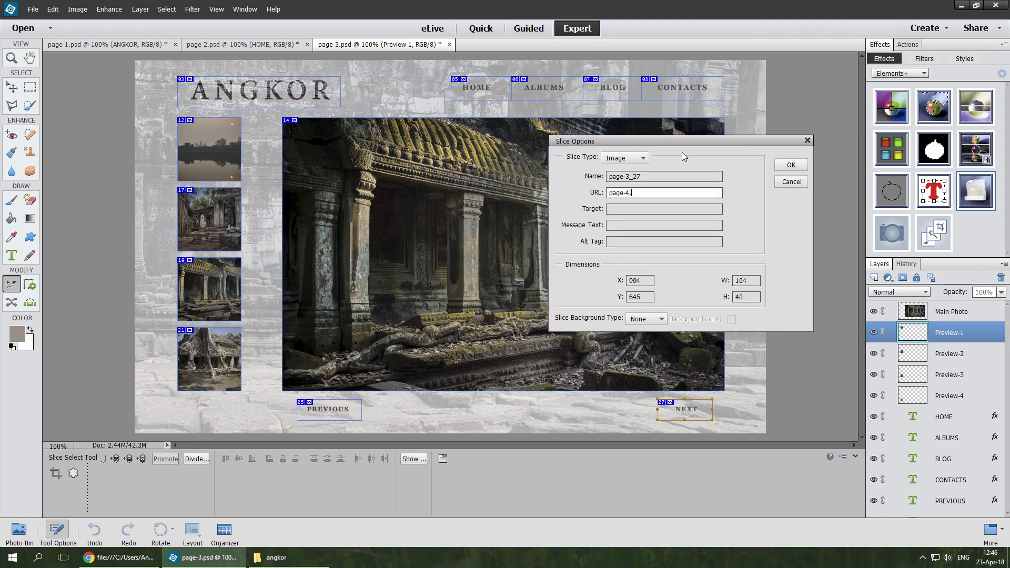
pyautogui.write('html')
pyautogui.click(783, 165)
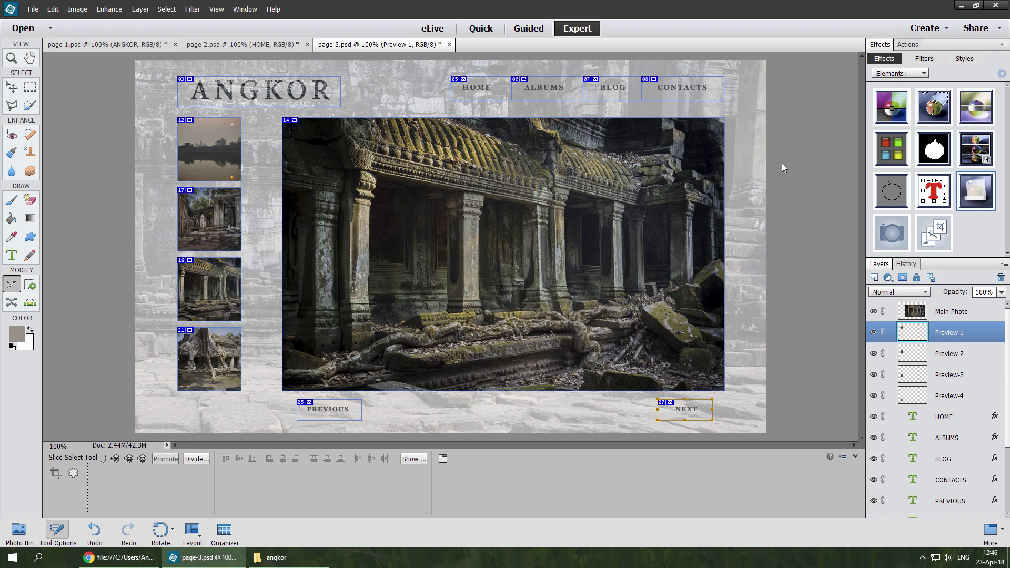
# Step: Link the HOME slice to ../index.html and the ALBUMS slice to albums.htm
pyautogui.doubleClick(485, 86)
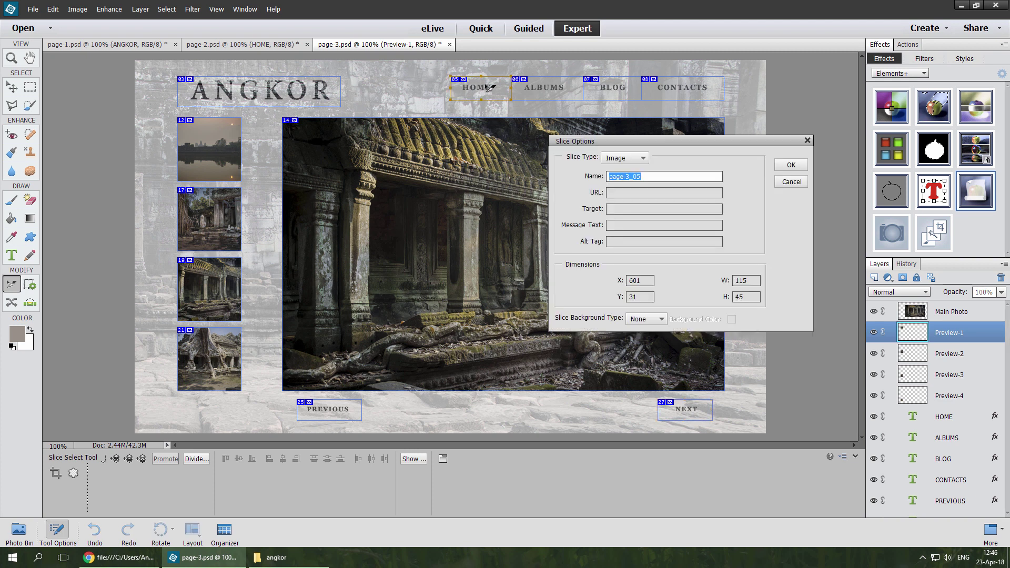
pyautogui.click(614, 192)
pyautogui.write('../in')
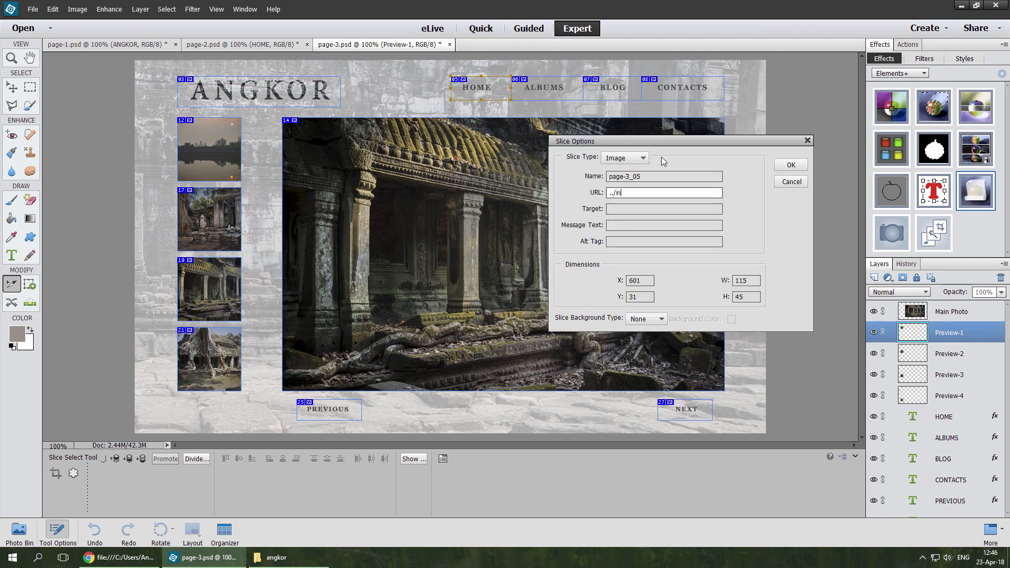
pyautogui.write('dex.html')
pyautogui.click(790, 165)
pyautogui.doubleClick(556, 94)
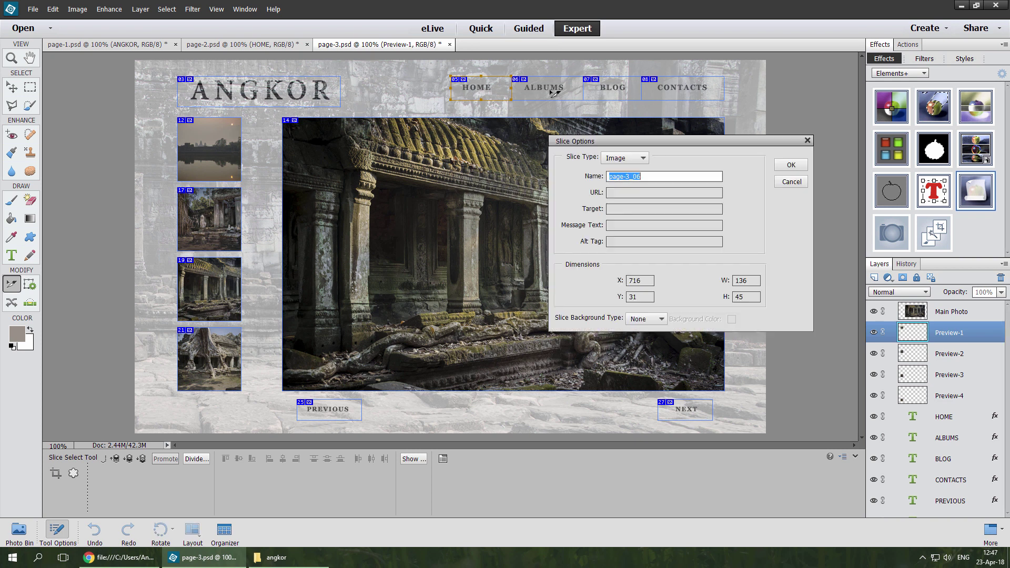
pyautogui.click(615, 192)
pyautogui.write('albums.html')
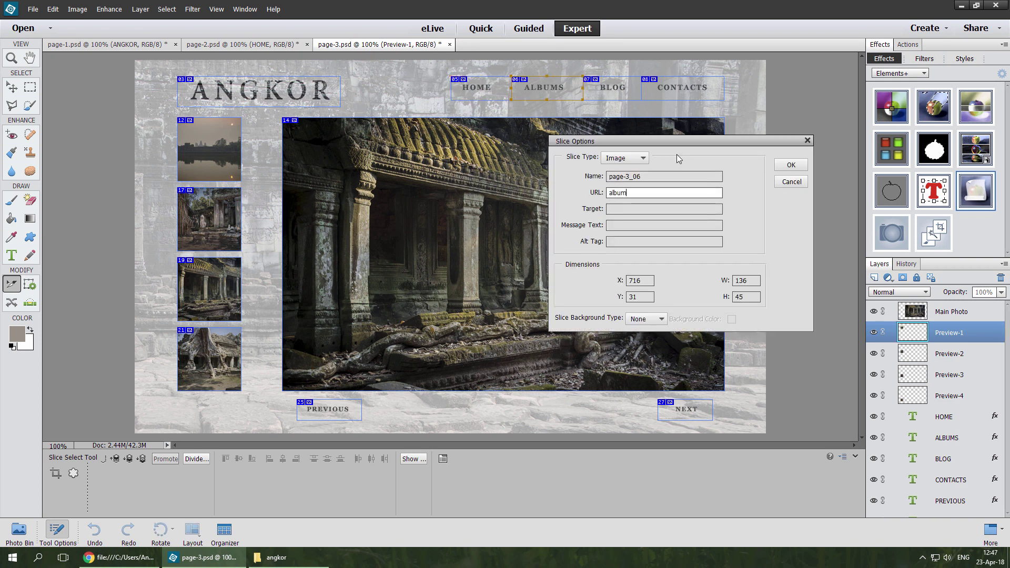
pyautogui.click(778, 167)
pyautogui.doubleClick(606, 92)
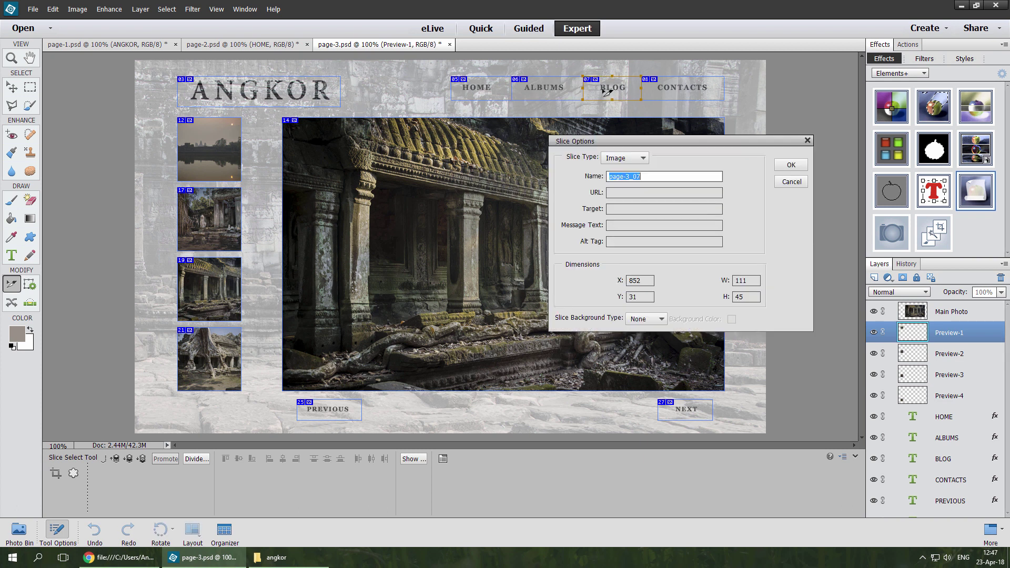
pyautogui.click(615, 193)
pyautogui.write('https')
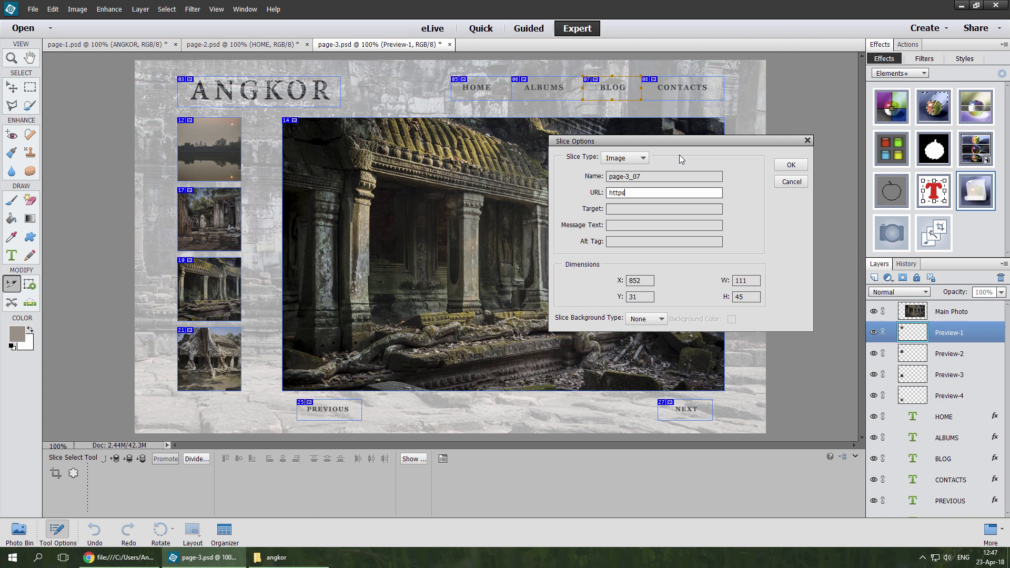
pyautogui.write('://me.blogger.com/')
pyautogui.click(779, 163)
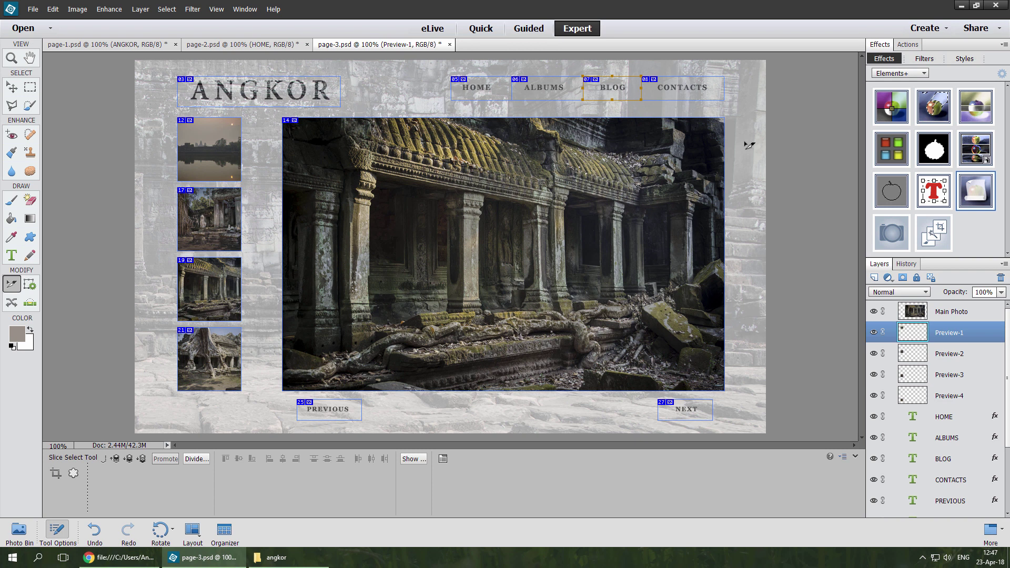
pyautogui.doubleClick(684, 92)
pyautogui.click(622, 196)
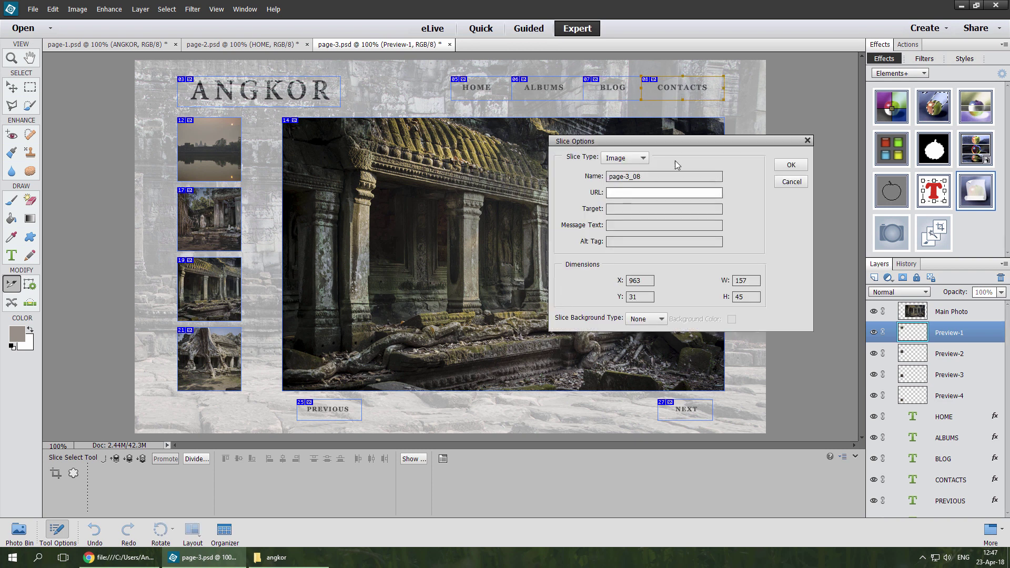
pyautogui.write('mailto:me@mail.com')
pyautogui.click(787, 167)
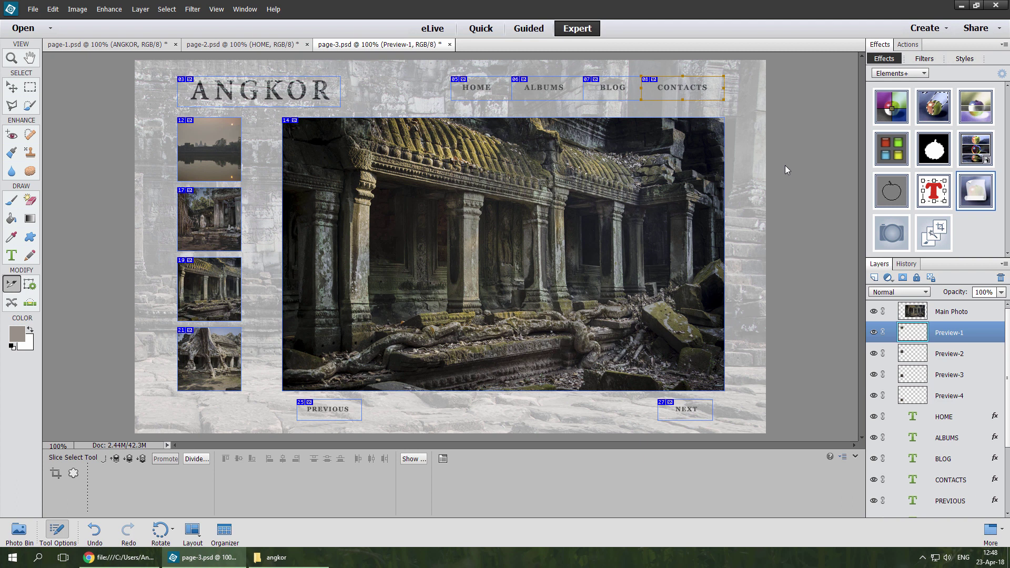
# Step: Export the slices to Save for Web with the Export Slices script and launch a browser preview
pyautogui.doubleClick(980, 196)
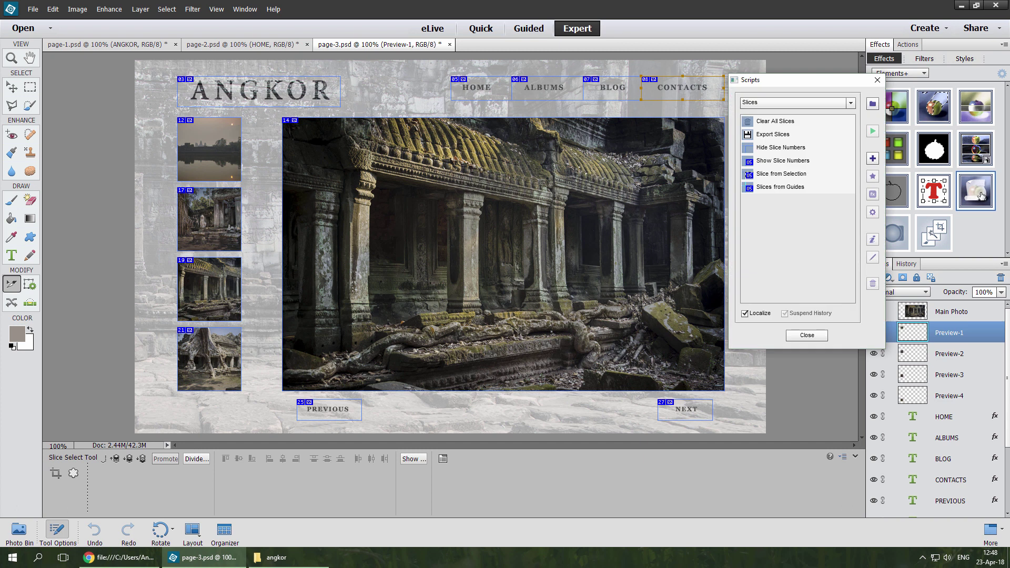
pyautogui.doubleClick(771, 135)
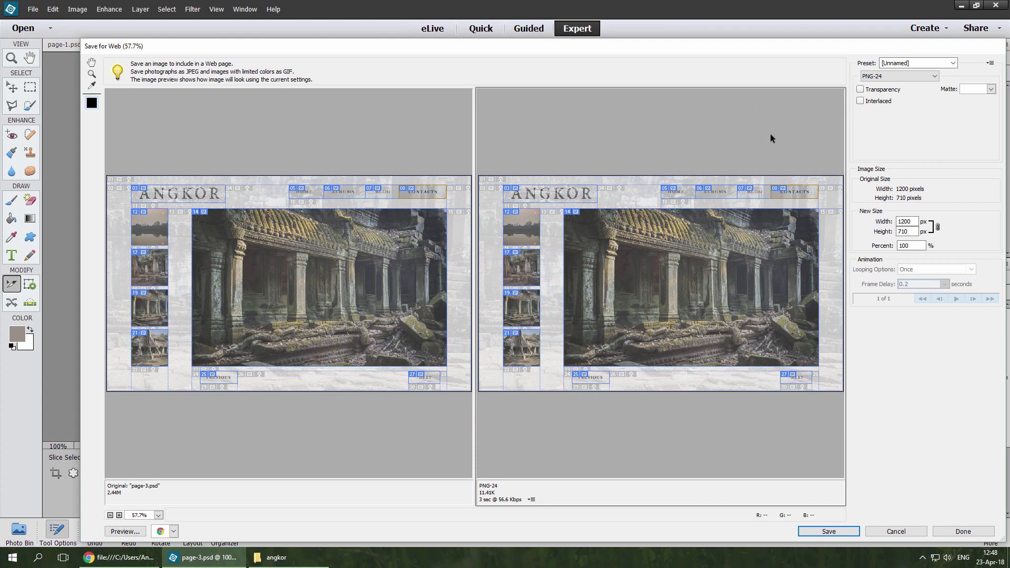
pyautogui.click(126, 532)
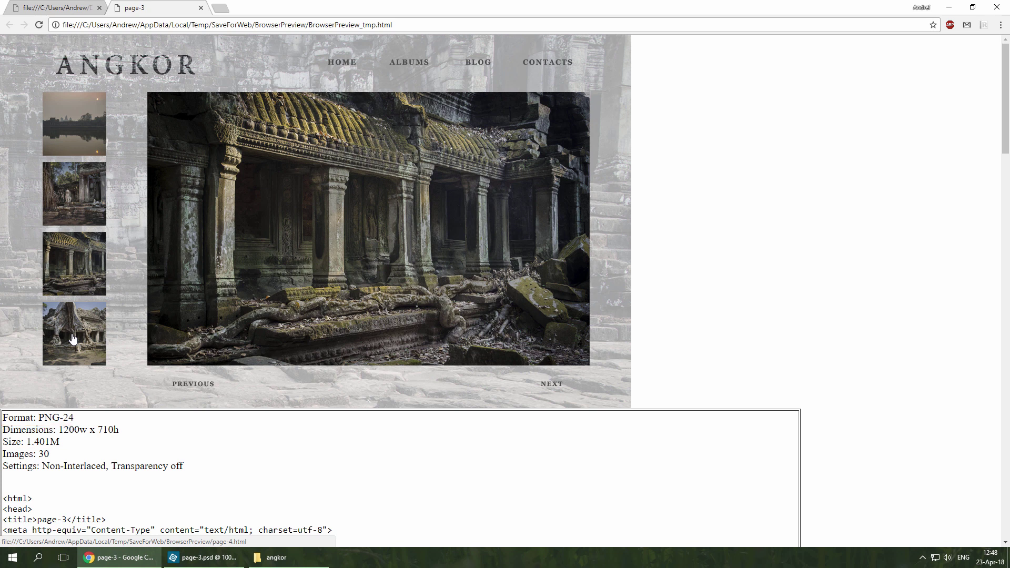
# Step: Review the Chrome preview and generated HTML, then return to Photoshop Elements' Save for Web
pyautogui.click(200, 557)
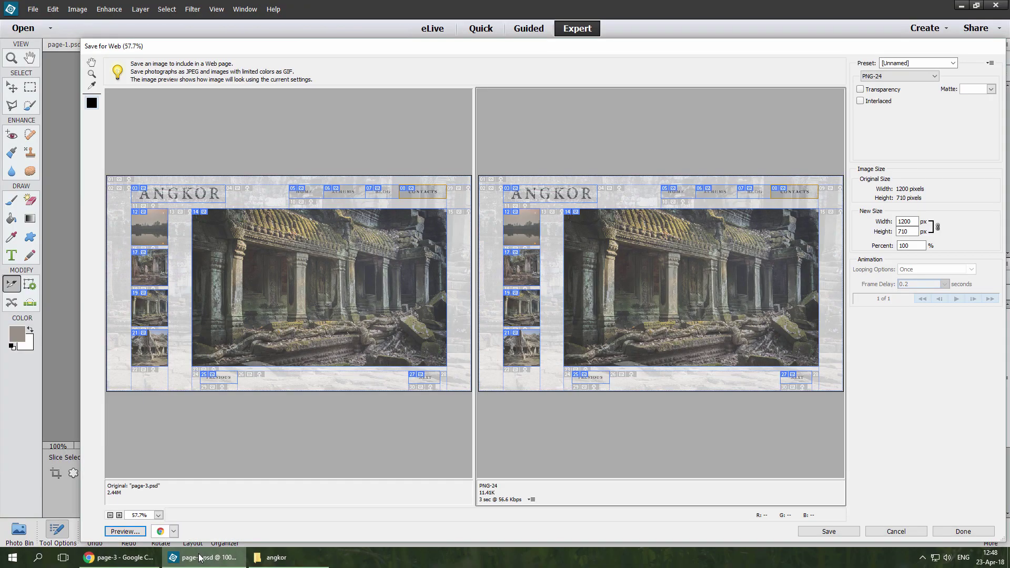
# Step: Output main photo slice 14 as JPEG, lowering quality from 88 to 77
pyautogui.click(643, 292)
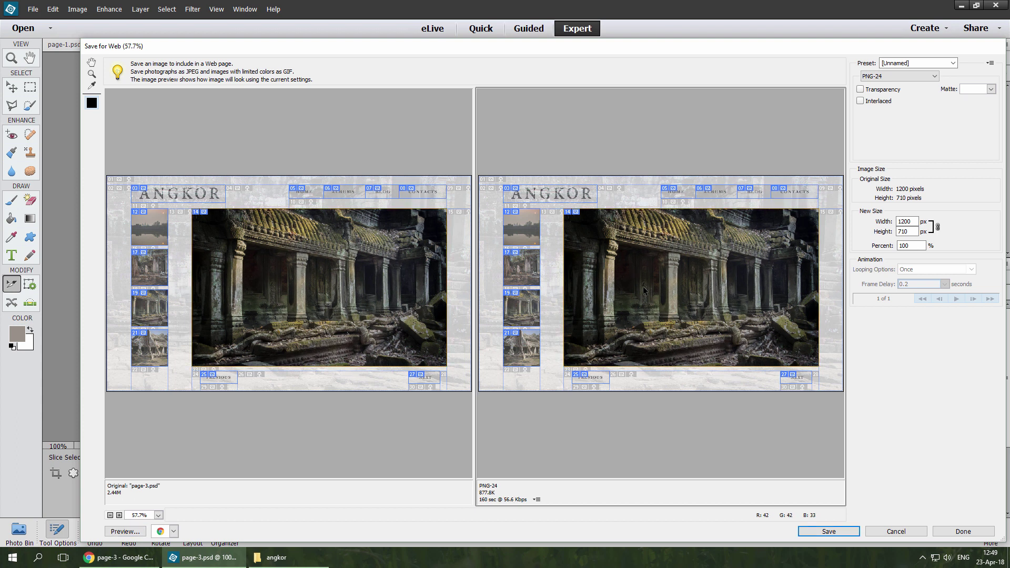
pyautogui.click(912, 77)
pyautogui.click(905, 94)
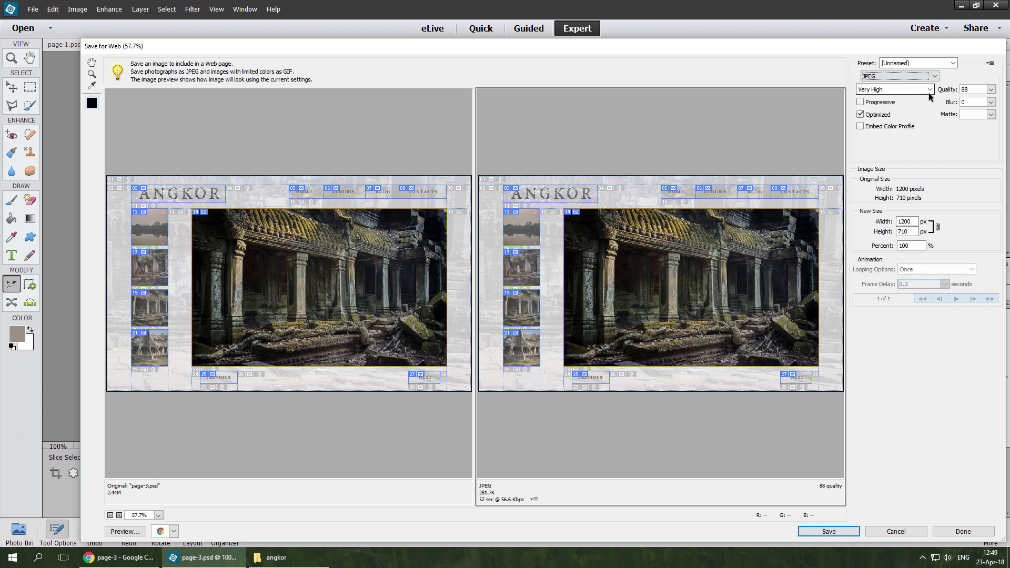
pyautogui.click(990, 90)
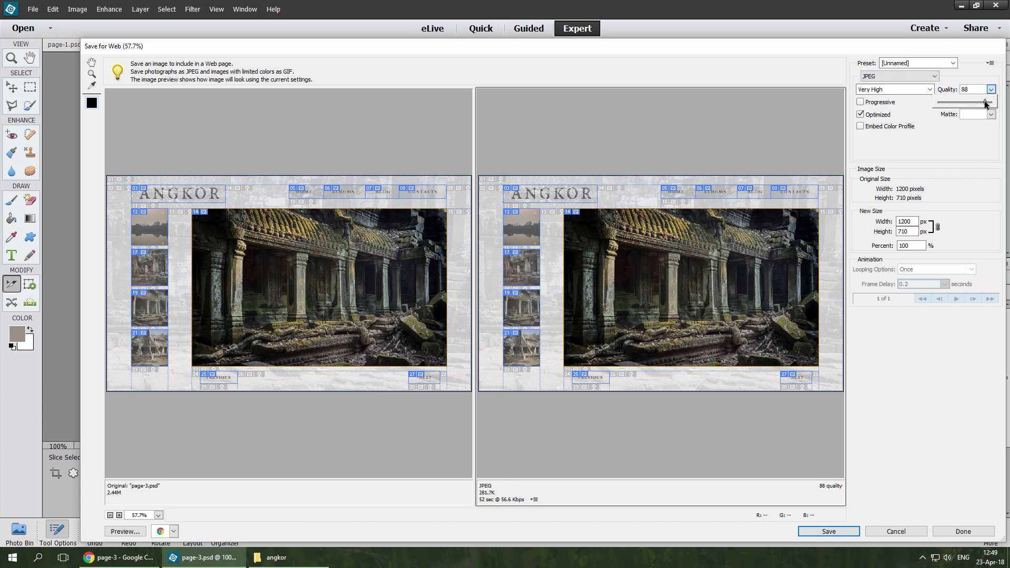
pyautogui.moveTo(986, 102); pyautogui.dragTo(977, 104)
# Step: Output thumbnail slices 12, 17, 19 and 21 as JPEG with quality lowered to 60
pyautogui.click(519, 227)
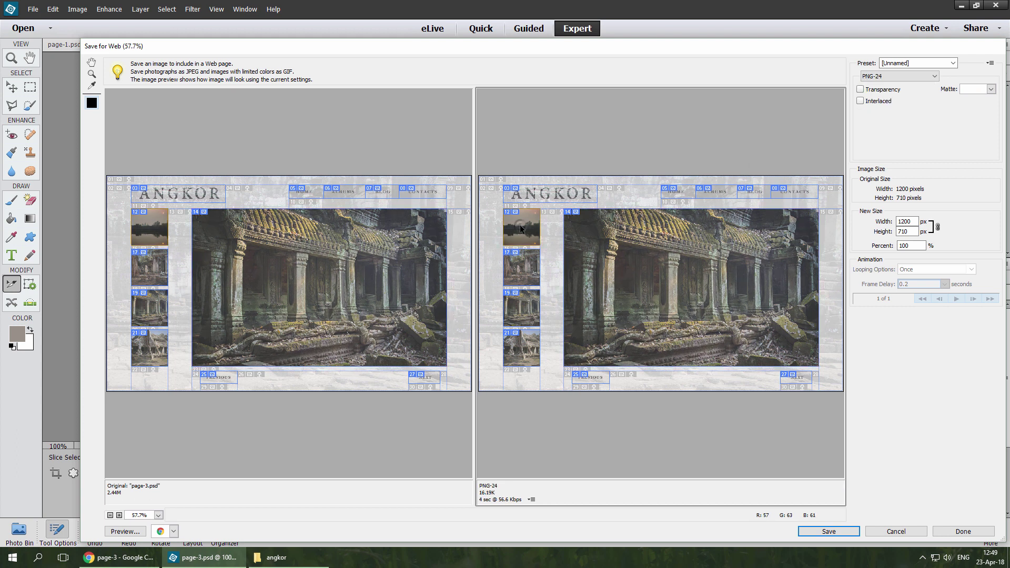
pyautogui.keyDown('shift'); pyautogui.click(513, 270); pyautogui.keyUp('shift')
pyautogui.keyDown('shift'); pyautogui.click(514, 301); pyautogui.keyUp('shift')
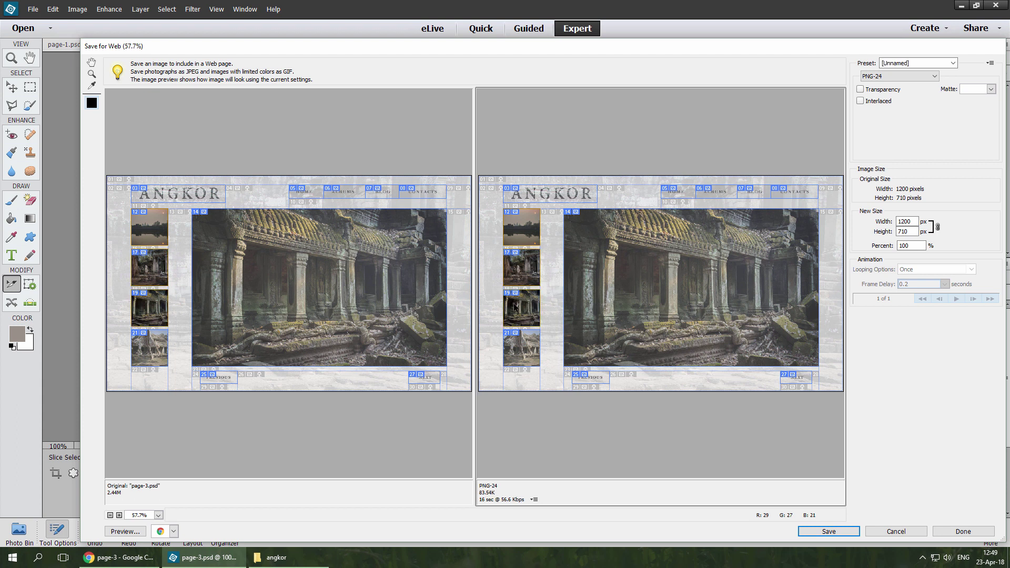
pyautogui.keyDown('shift'); pyautogui.click(517, 343); pyautogui.keyUp('shift')
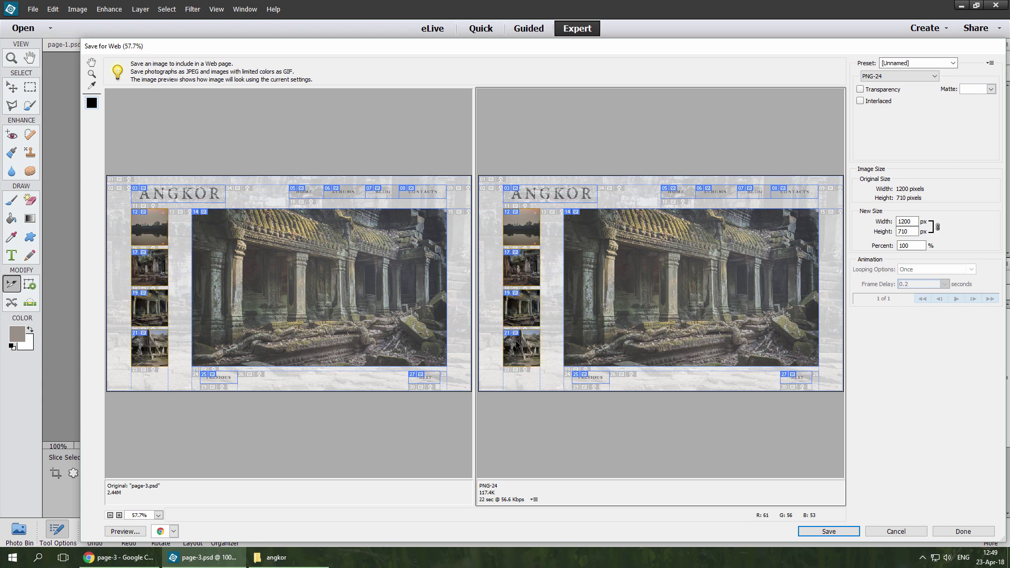
pyautogui.click(931, 76)
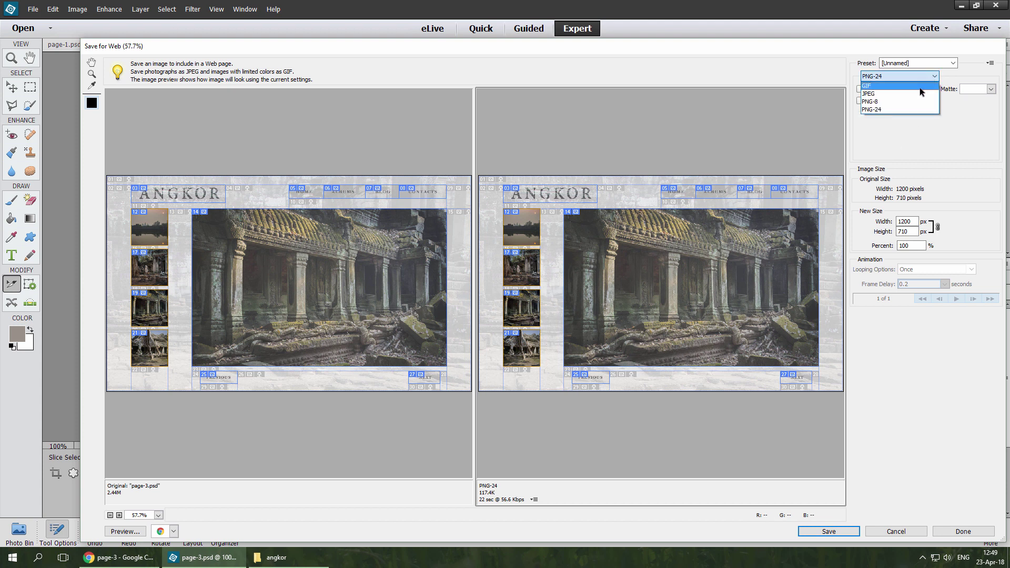
pyautogui.click(918, 94)
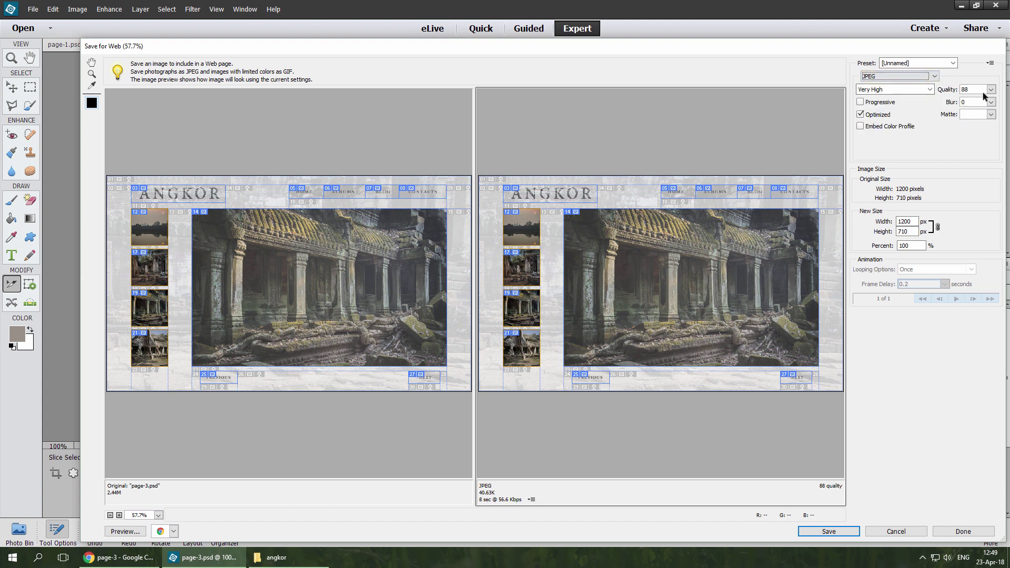
pyautogui.click(991, 89)
pyautogui.moveTo(986, 102); pyautogui.dragTo(972, 103)
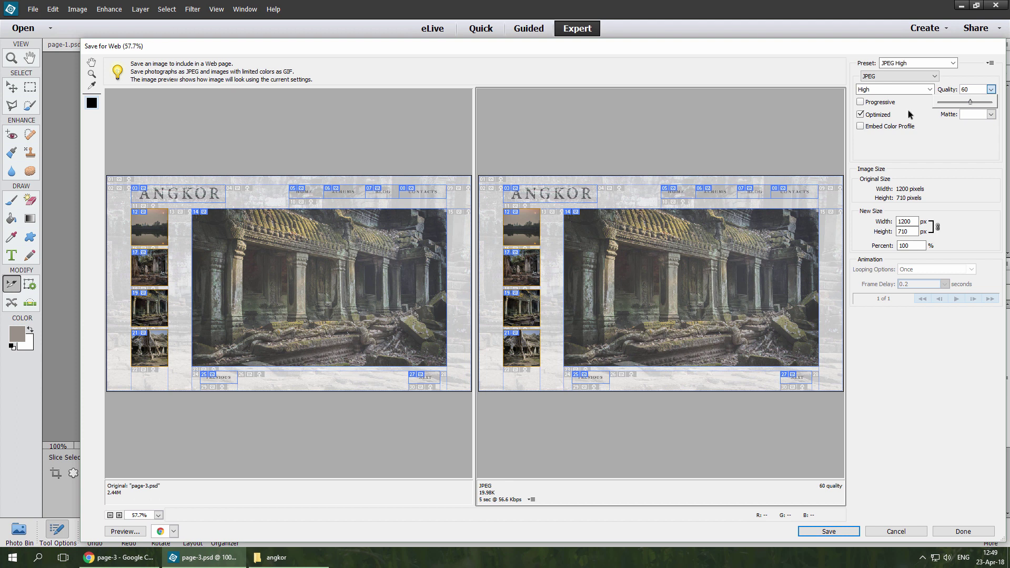
# Step: Output the ANGKOR title, HOME/ALBUMS/BLOG, PREVIOUS and NEXT slices as 64-colour GIF
pyautogui.click(579, 196)
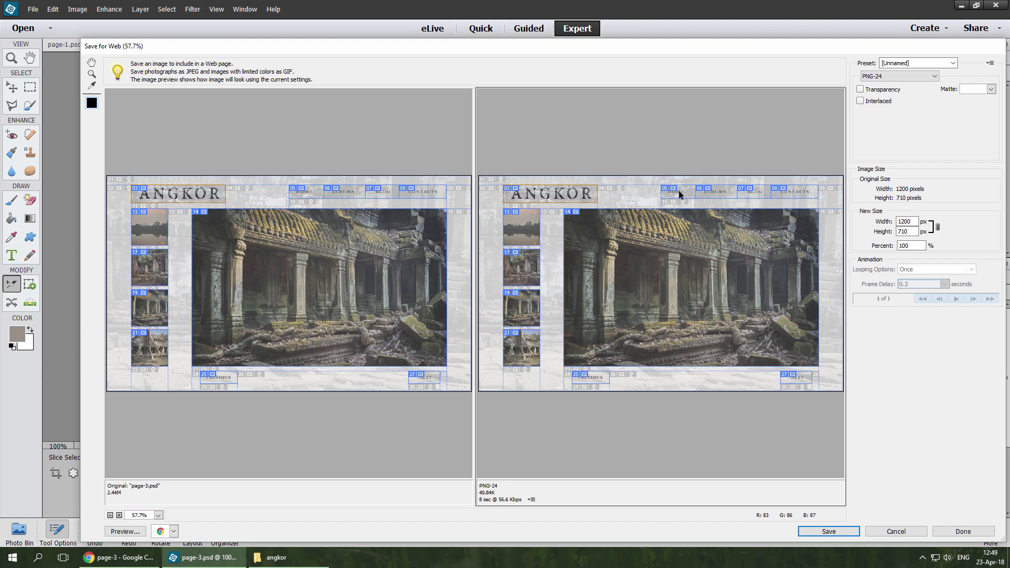
pyautogui.moveTo(679, 194); pyautogui.dragTo(789, 194)
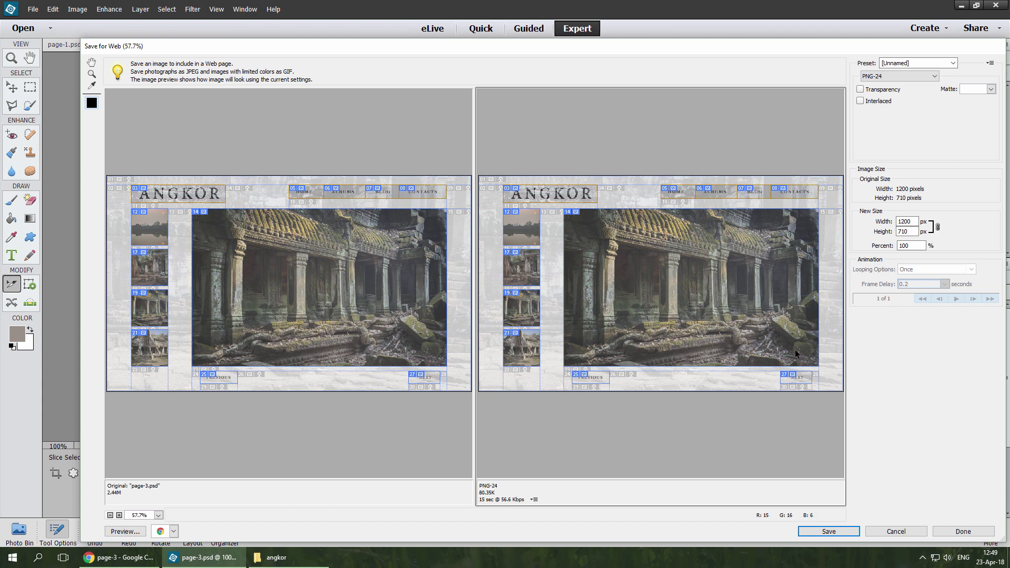
pyautogui.keyDown('shift'); pyautogui.click(795, 378); pyautogui.keyUp('shift')
pyautogui.keyDown('shift'); pyautogui.click(599, 378); pyautogui.keyUp('shift')
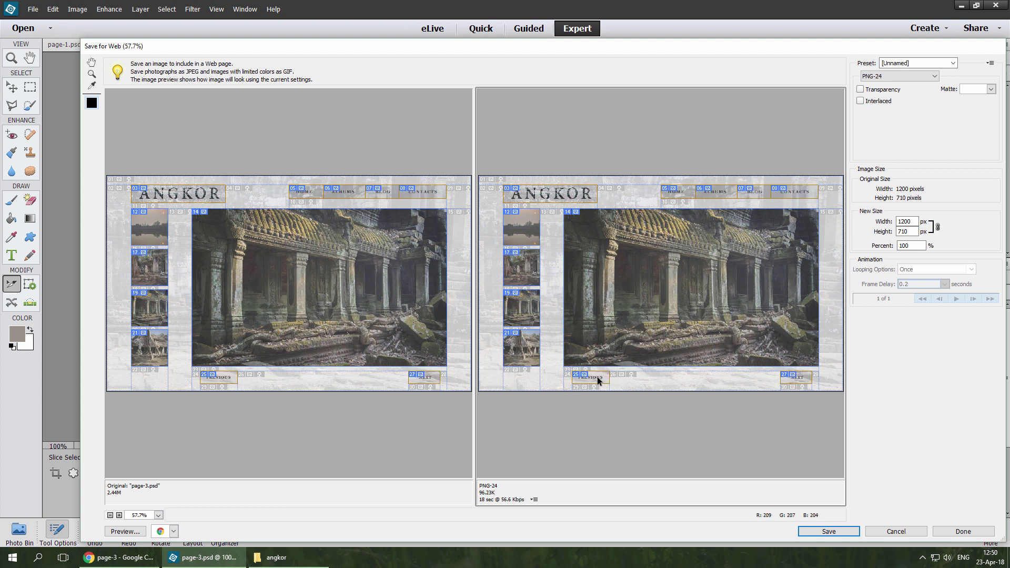
pyautogui.click(933, 77)
pyautogui.click(918, 86)
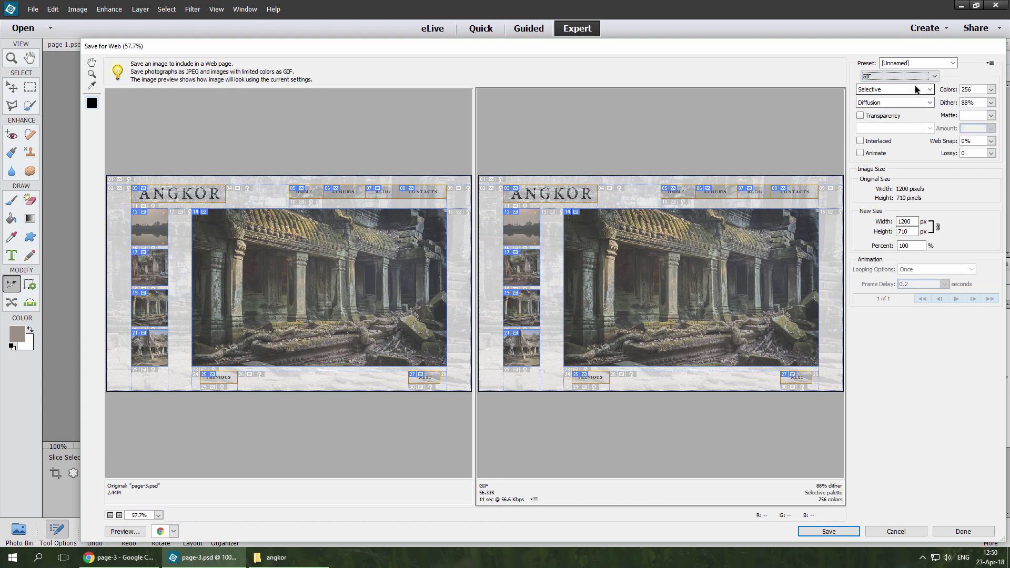
pyautogui.click(991, 89)
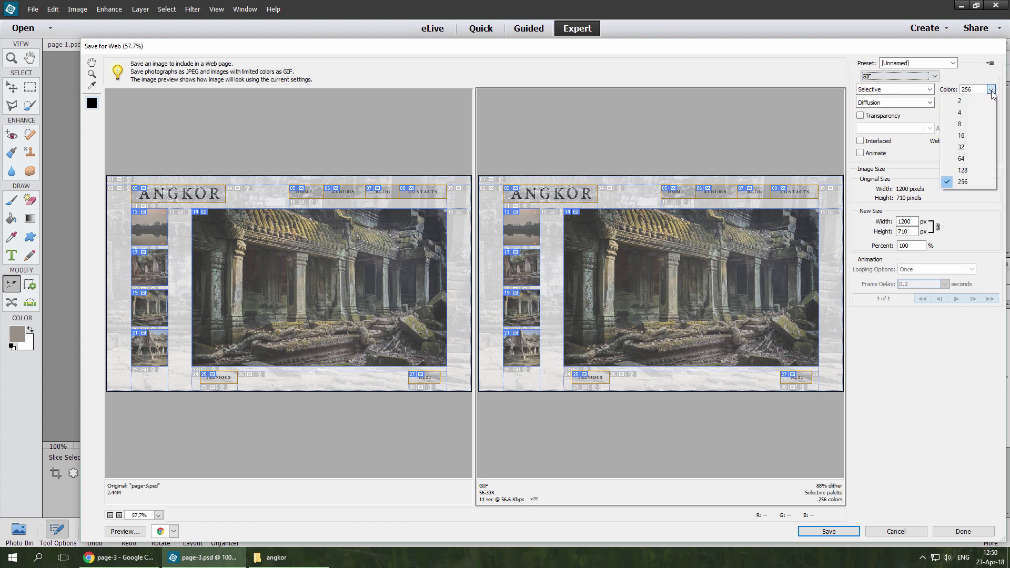
pyautogui.click(970, 159)
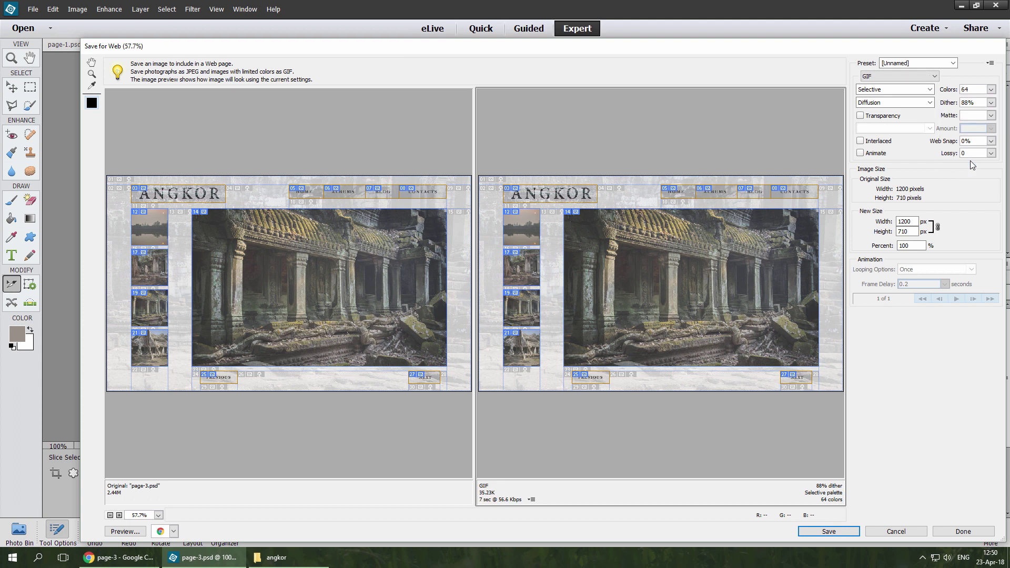
# Step: Make blank slice 04 an 8-colour GIF, then check background slices 15 and 26
pyautogui.click(637, 196)
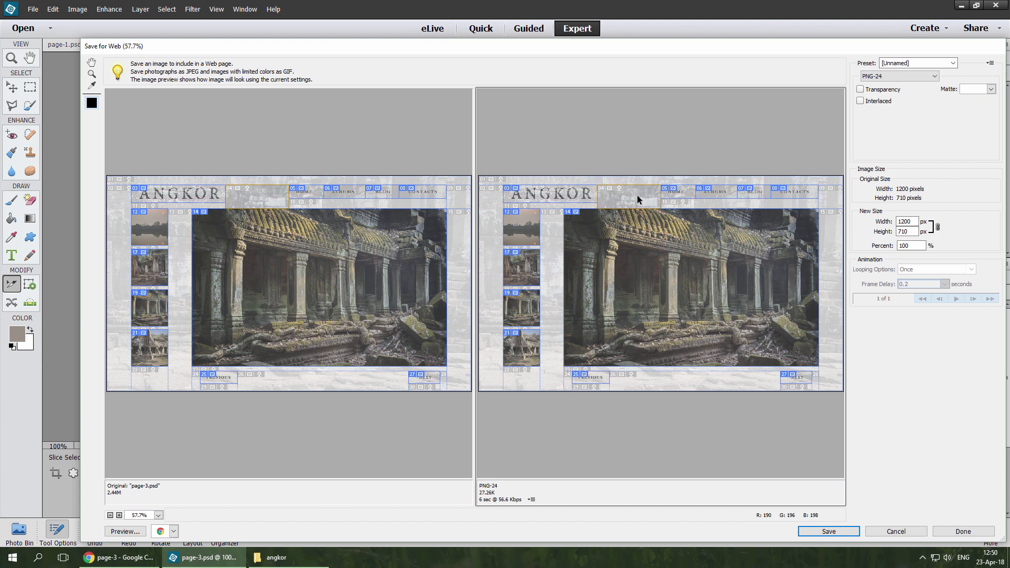
pyautogui.click(900, 77)
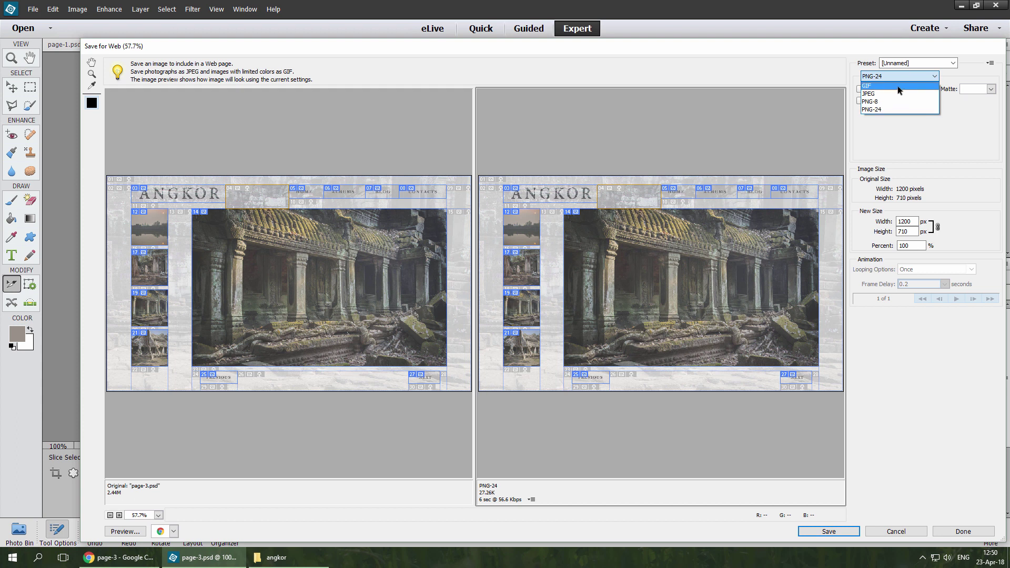
pyautogui.click(898, 86)
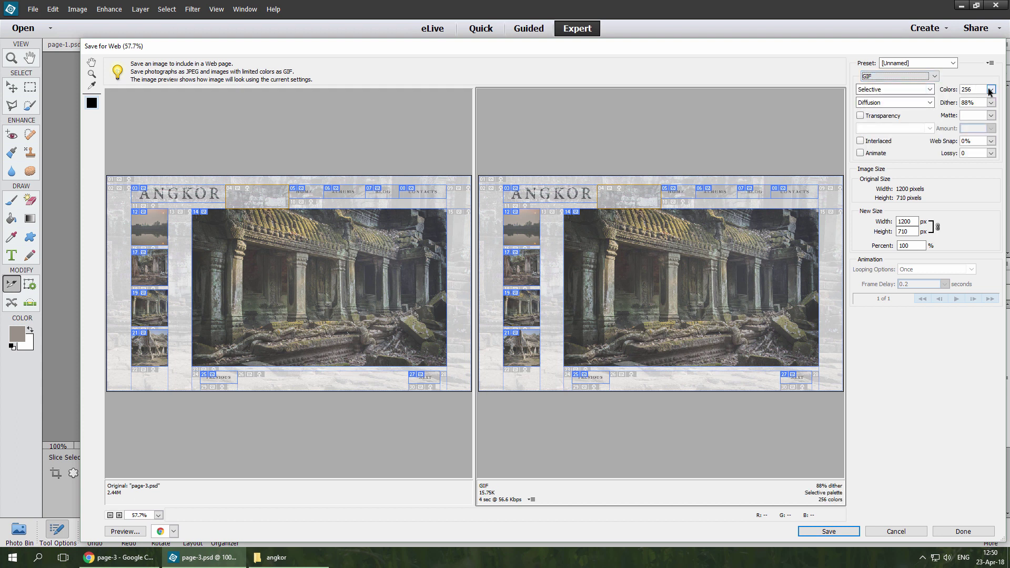
pyautogui.click(990, 90)
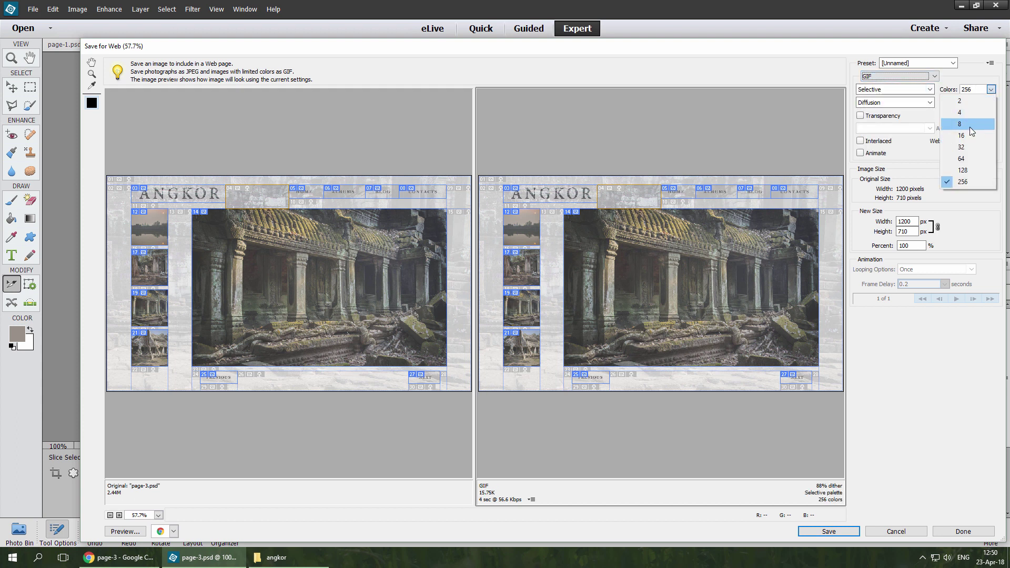
pyautogui.click(970, 128)
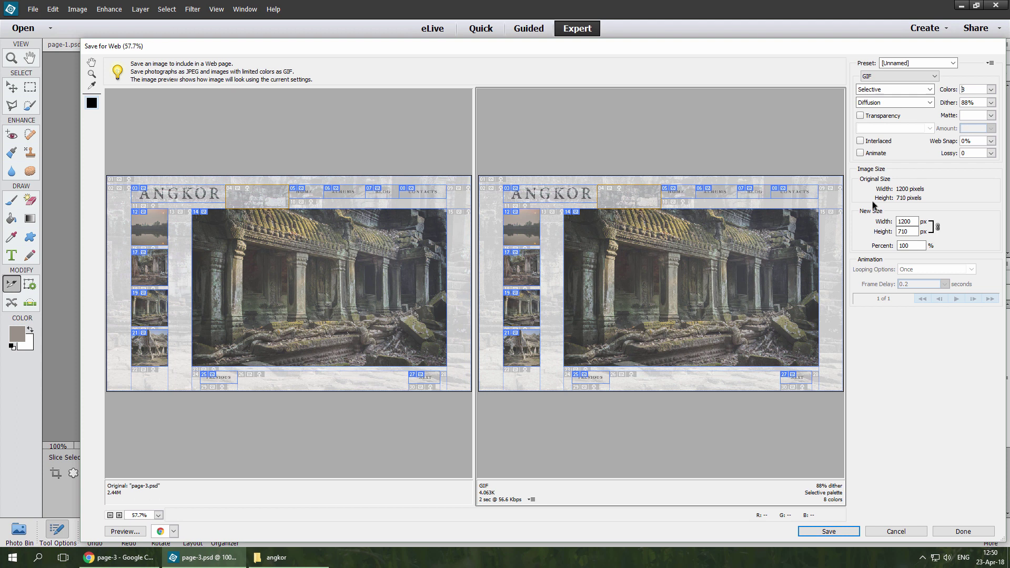
pyautogui.click(834, 238)
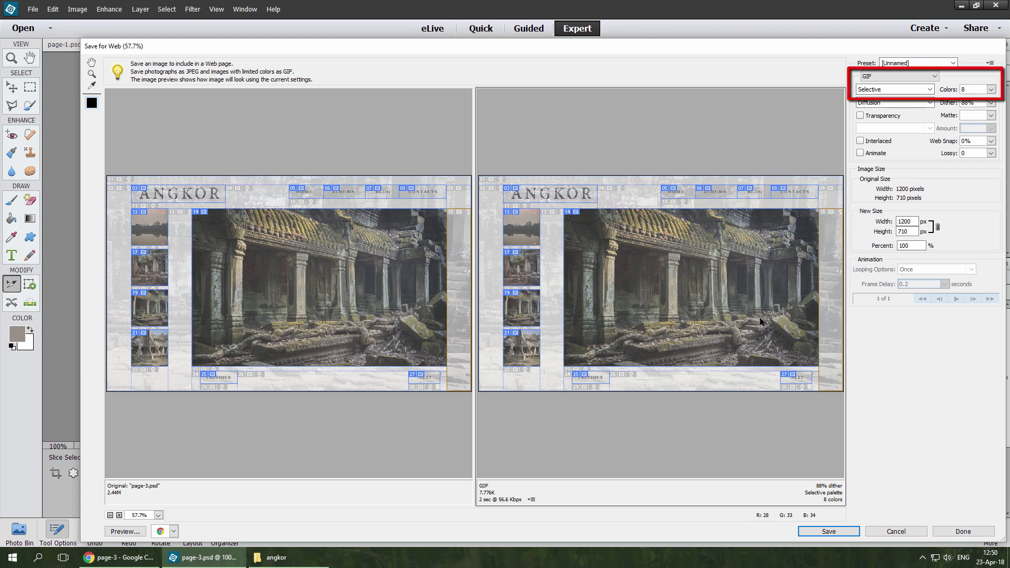
pyautogui.click(721, 374)
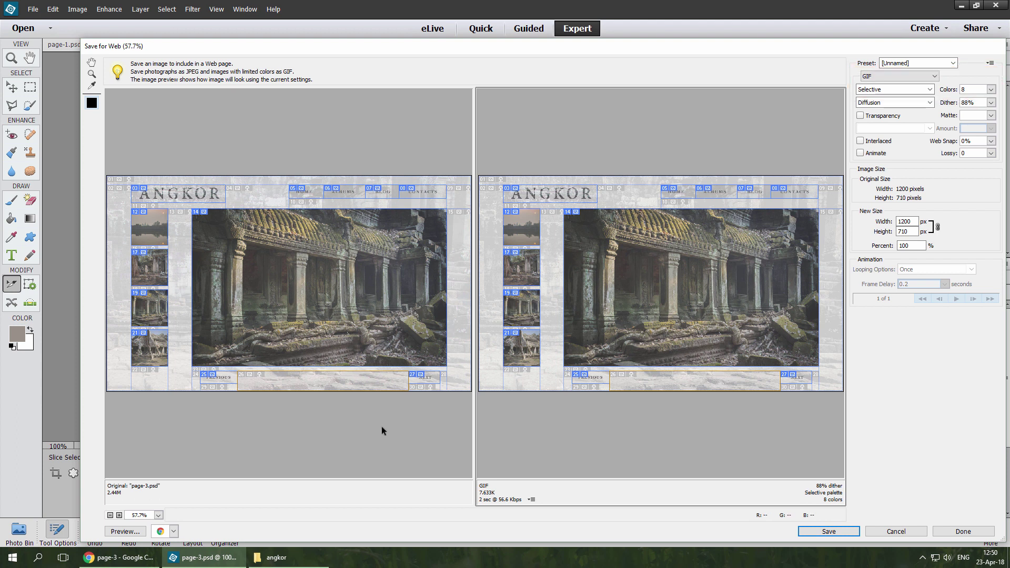
# Step: Preview the optimized page in Chrome (Mixed, 296.5K, 30 images) and return to Save for Web
pyautogui.click(123, 531)
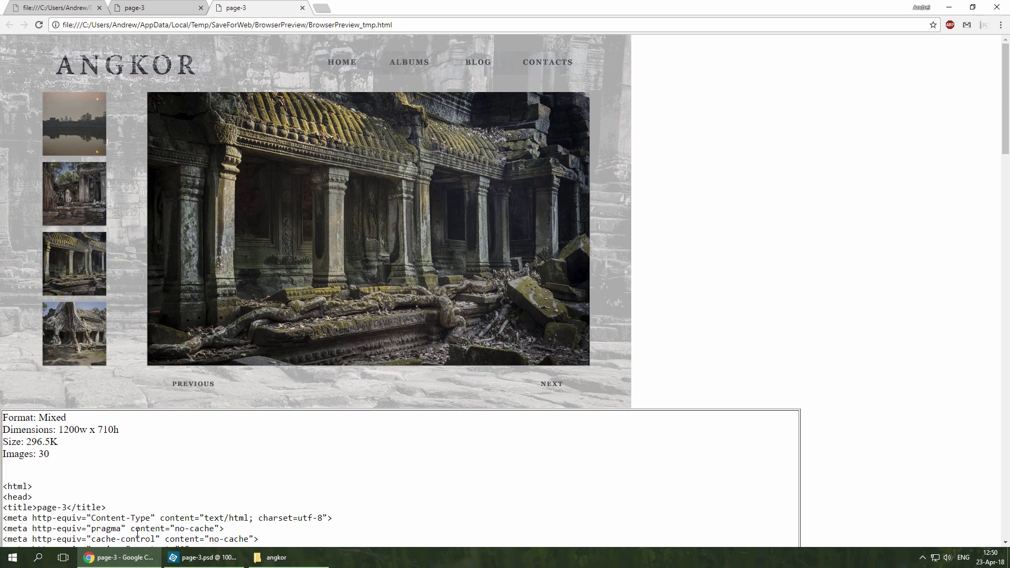
pyautogui.click(200, 559)
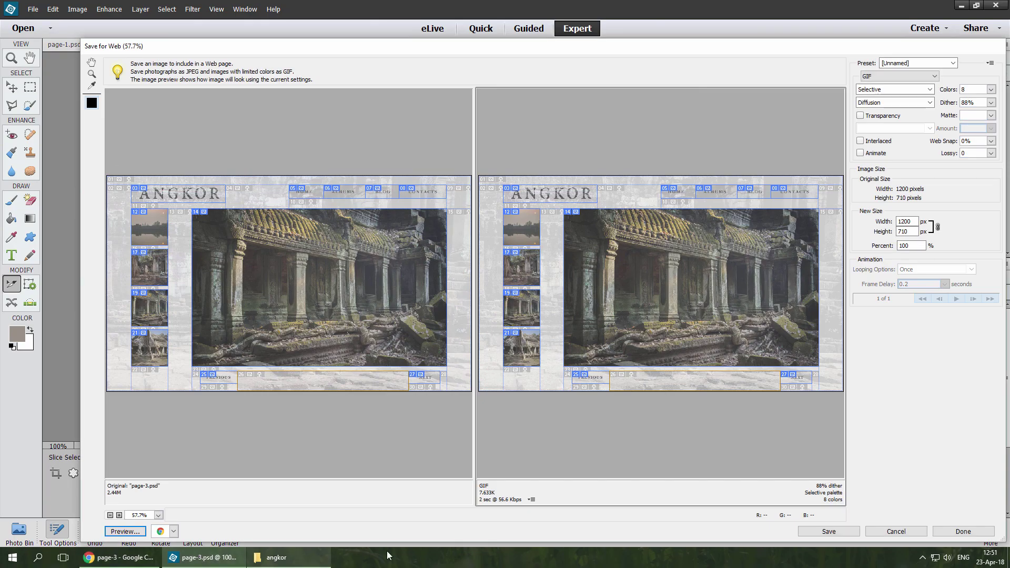
# Step: Save the optimized page-3 HTML and images into the angkor folder
pyautogui.click(809, 531)
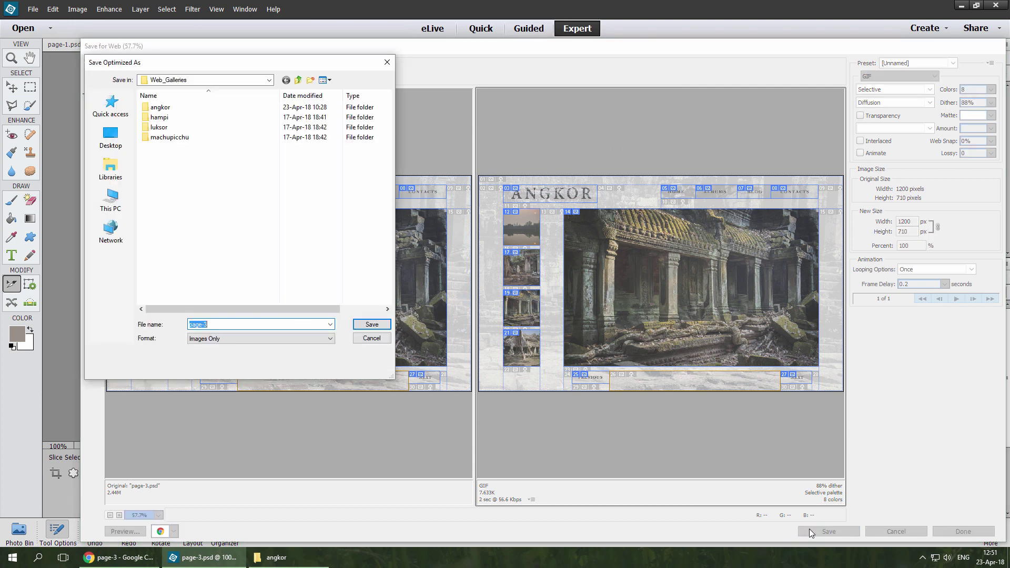
pyautogui.doubleClick(183, 108)
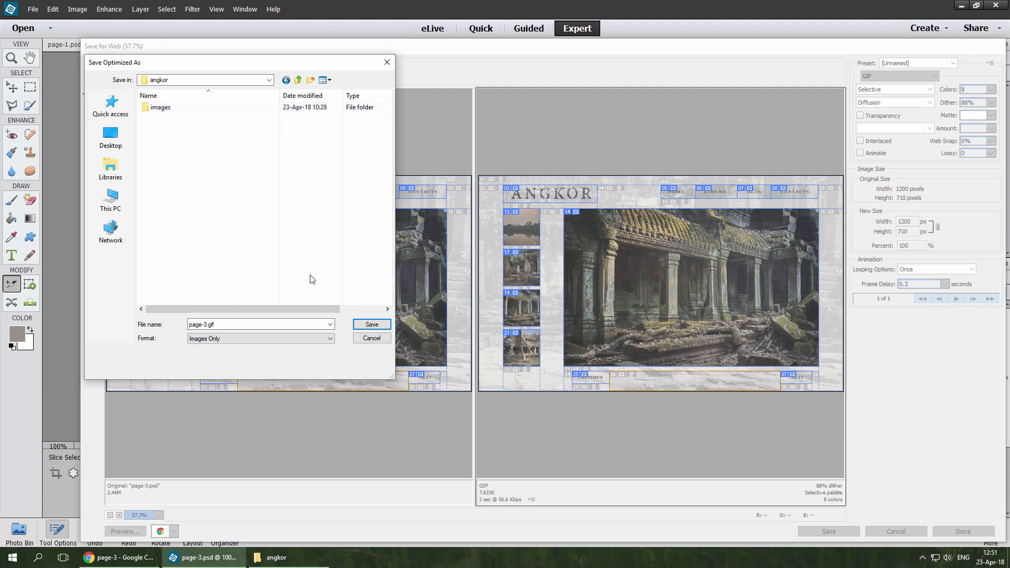
pyautogui.click(371, 325)
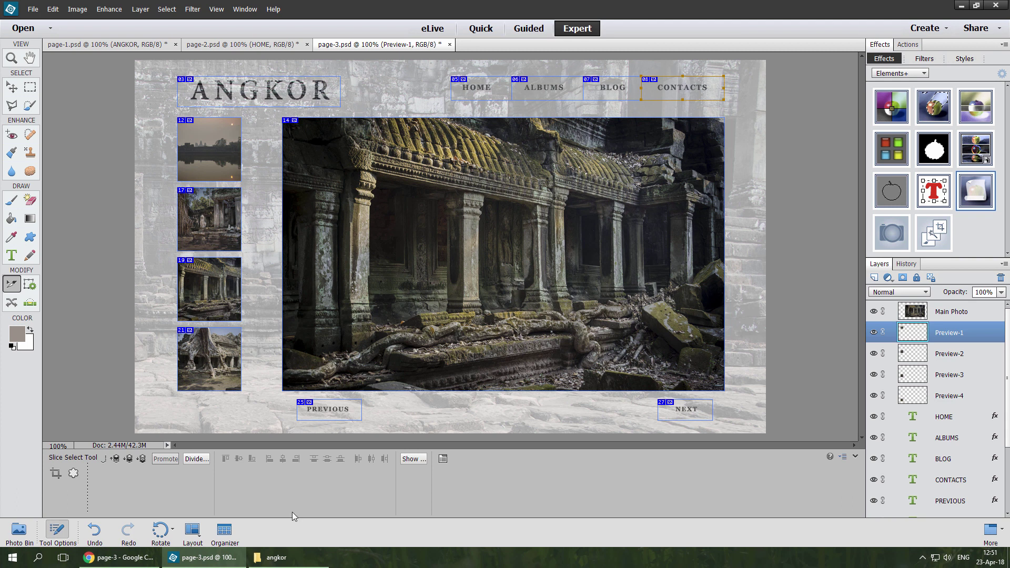
# Step: Open page-3.html from the angkor folder in Chrome and test the thumbnail links to page-2 and back to page-3
pyautogui.click(284, 556)
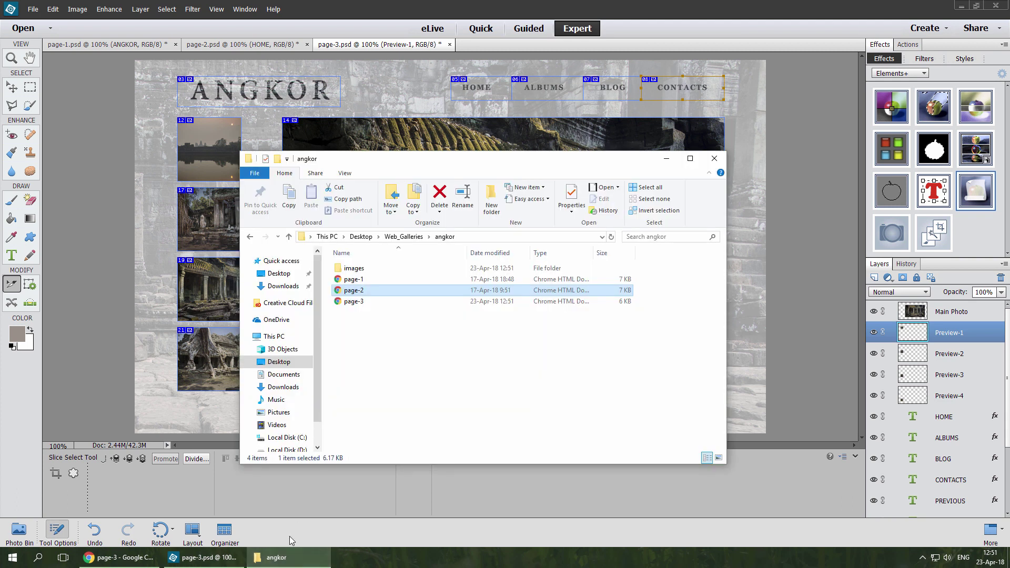
pyautogui.doubleClick(363, 303)
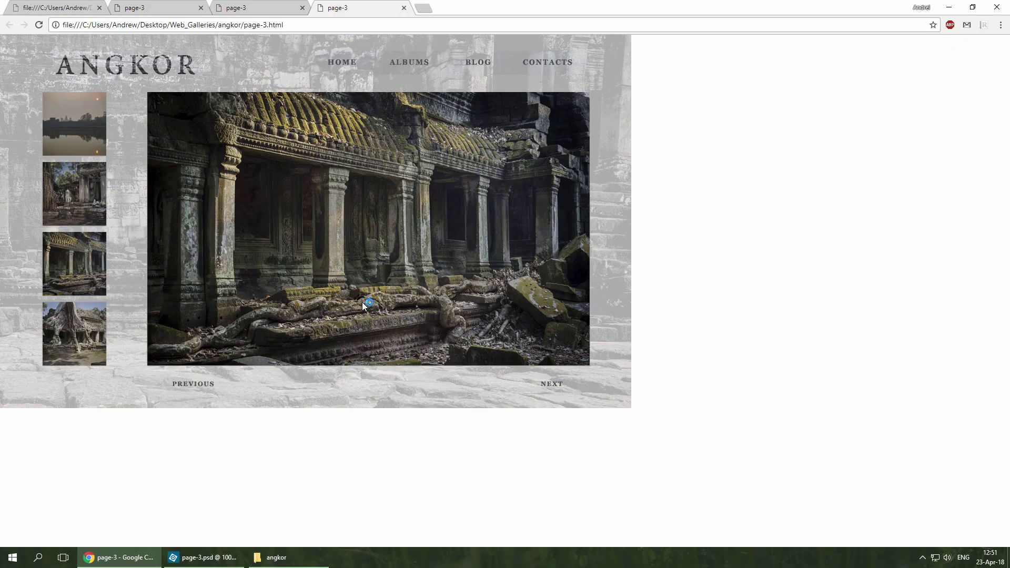
pyautogui.click(94, 191)
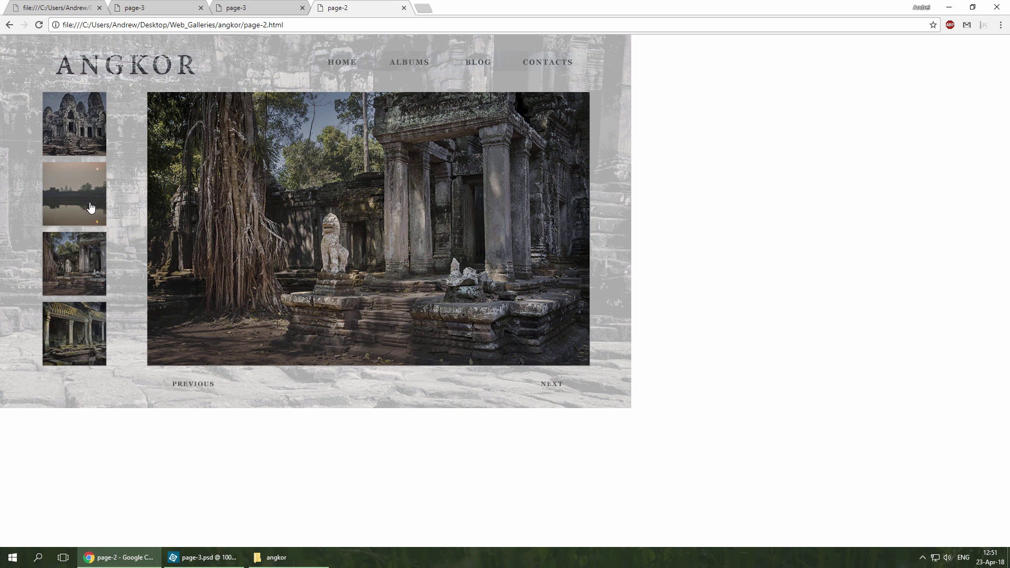
pyautogui.click(80, 336)
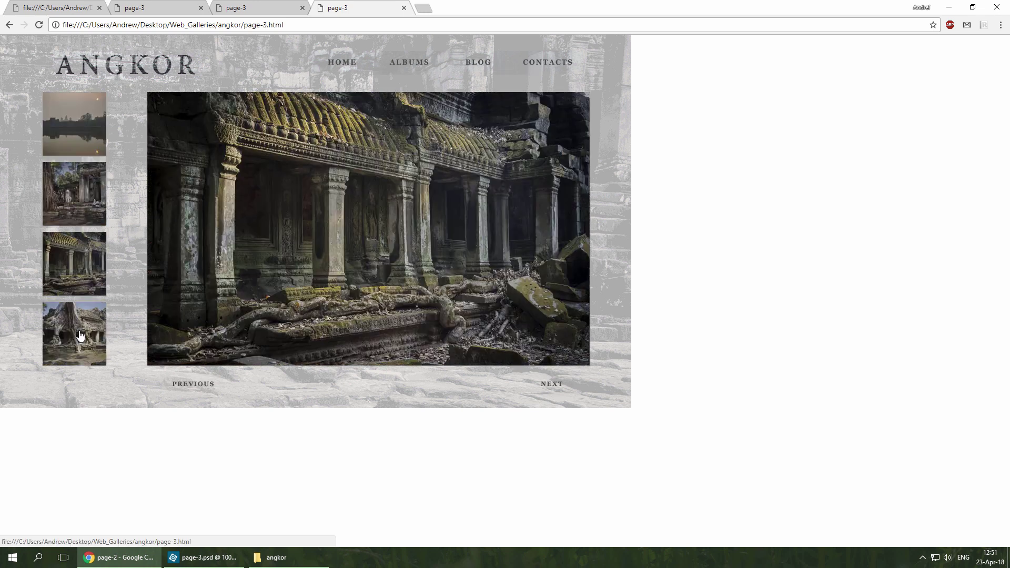